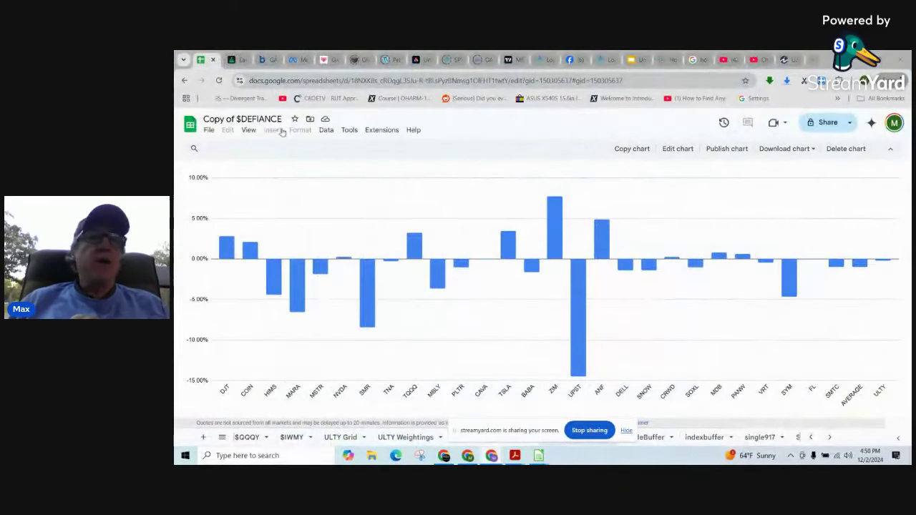
- Switch from the Google Sheets bar chart to the TradingView tab showing MRK monthly
click(513, 63)
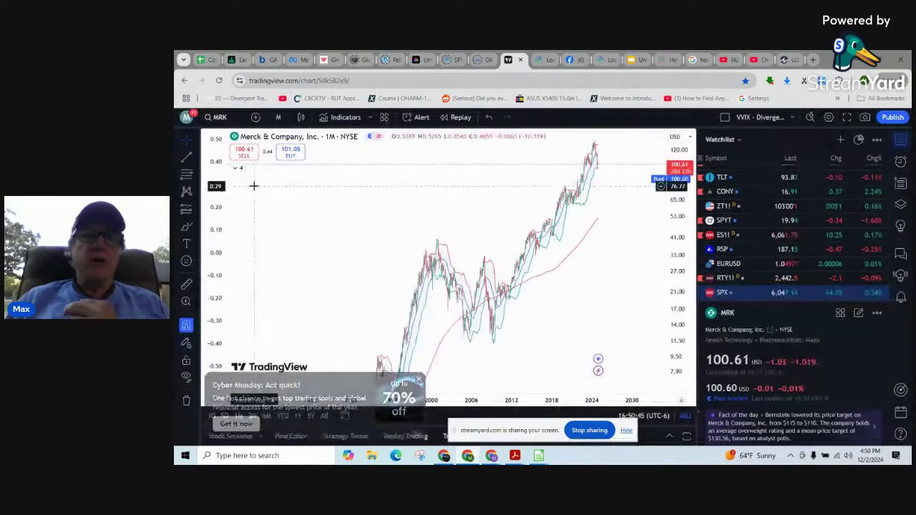
- Replace MRK with the S&P 500 index (SPX) on the monthly chart and zoom in
click(223, 118)
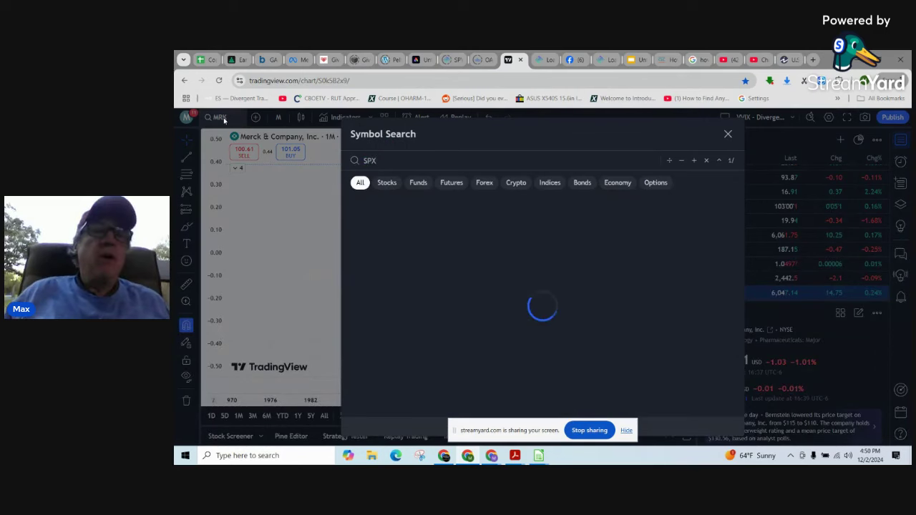
key(Return)
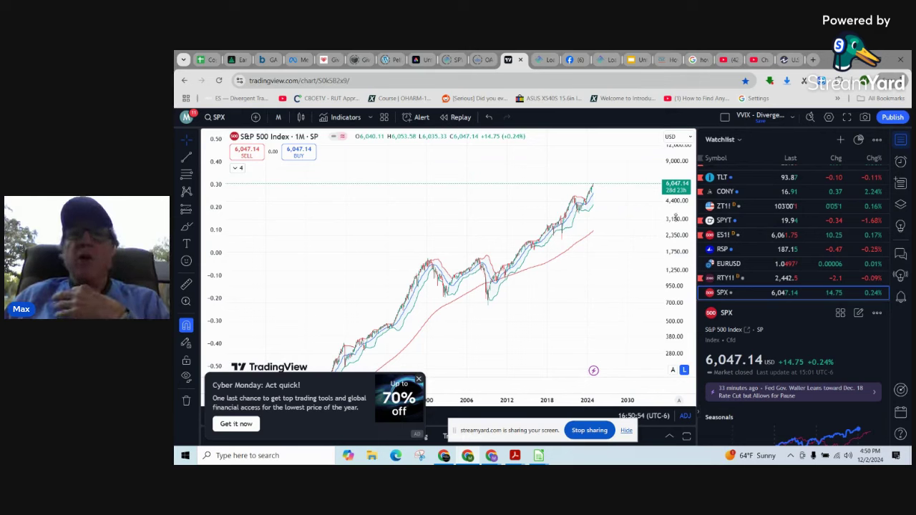
scroll(676, 217, up, 3)
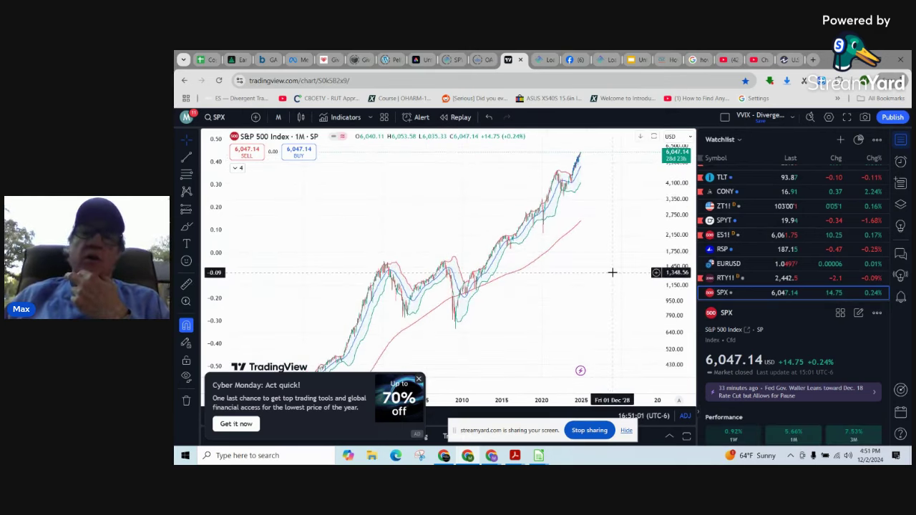
scroll(612, 272, up, 4)
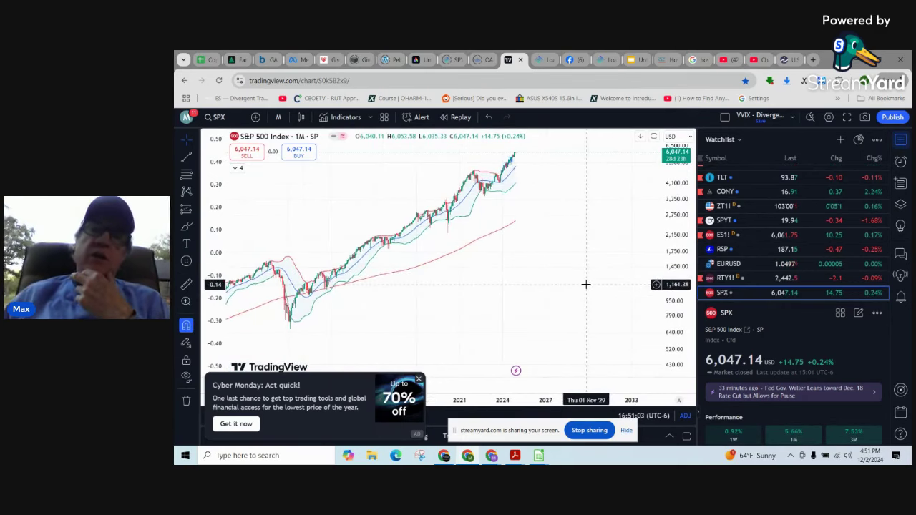
scroll(587, 284, up, 3)
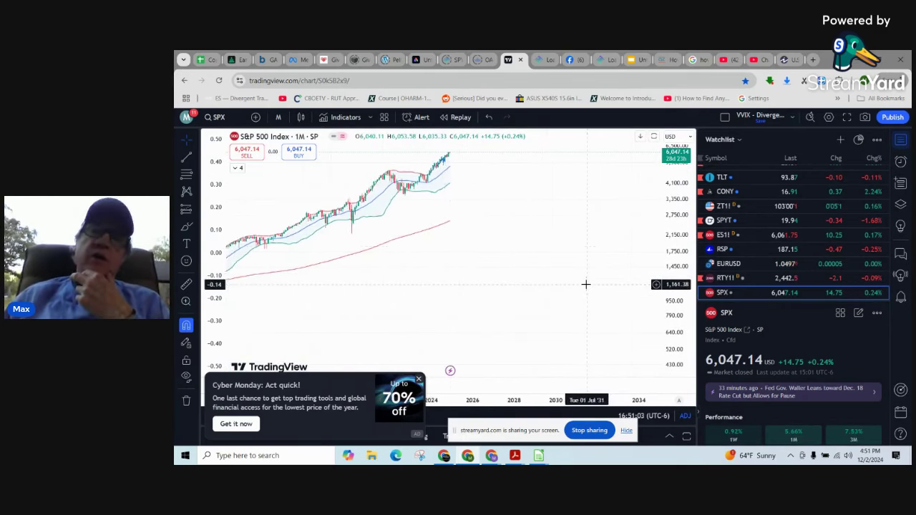
- Pan the SPX chart back to earlier history and close the Cyber Monday ad
right_click(497, 296)
click(469, 265)
right_click(469, 265)
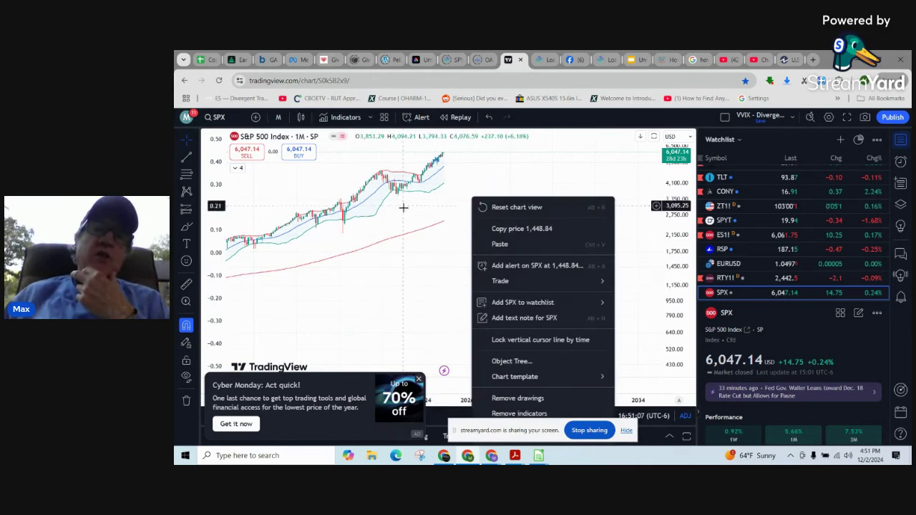
click(342, 237)
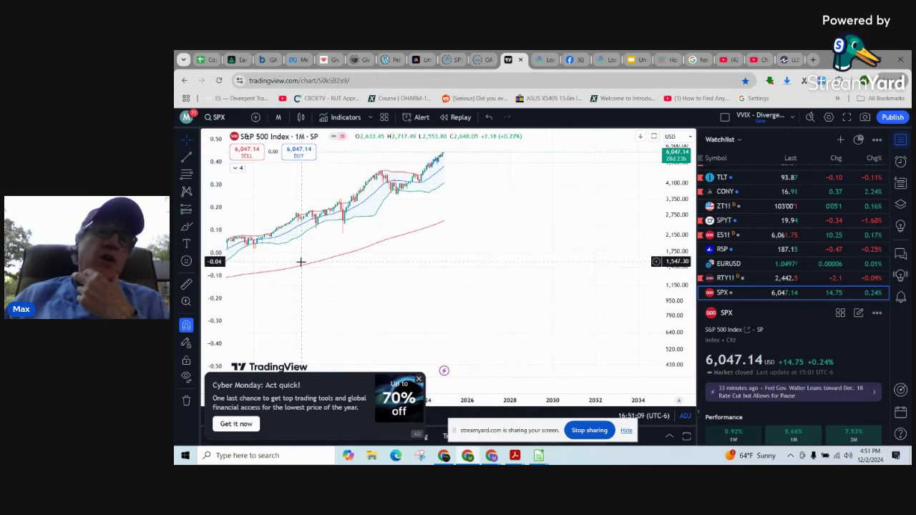
drag(310, 235, 445, 232)
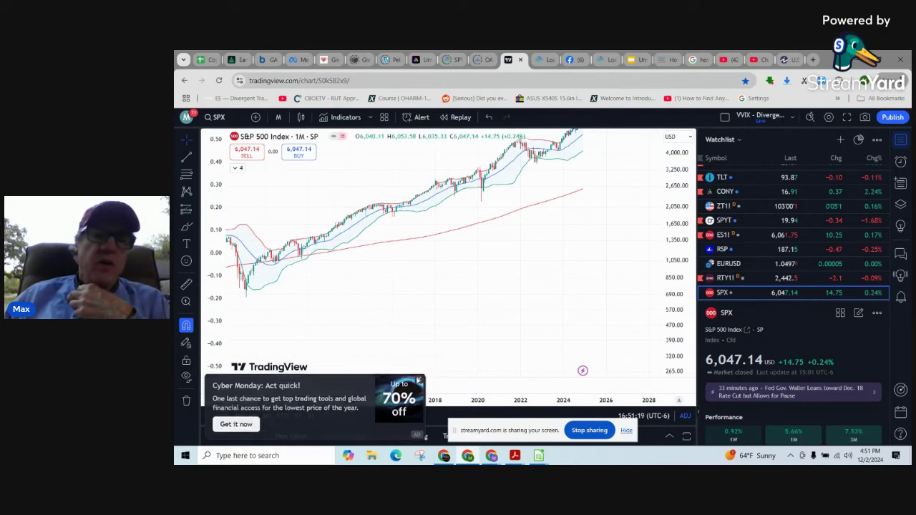
click(419, 380)
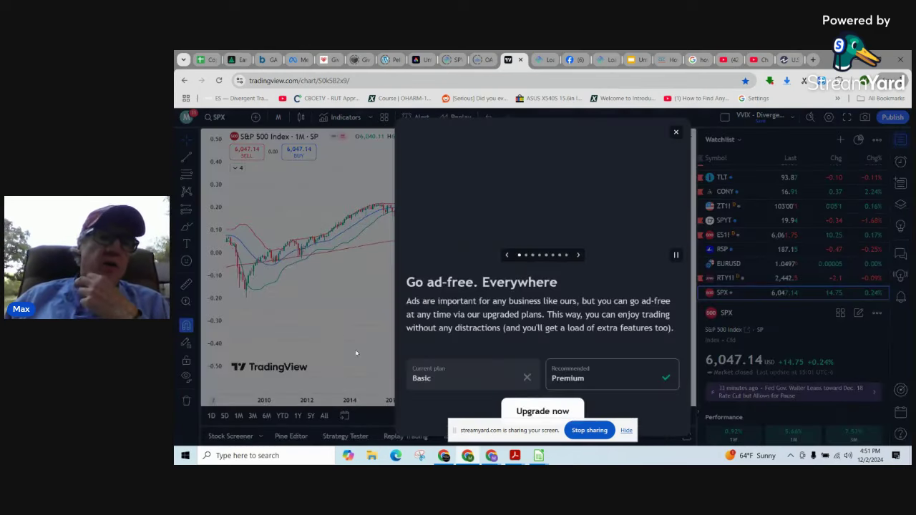
- Close the Go ad-free offer, zoom SPX monthly out to 2003, and show the interval choices
click(675, 134)
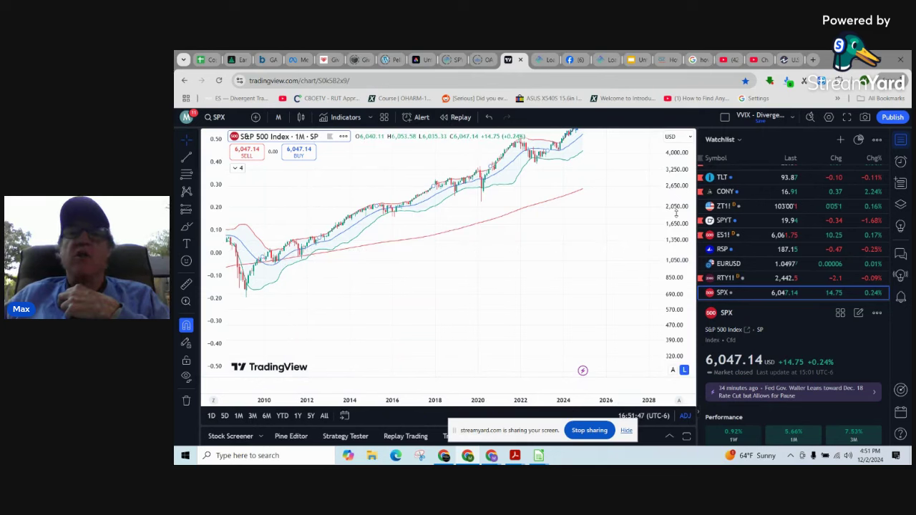
scroll(682, 218, down, 5)
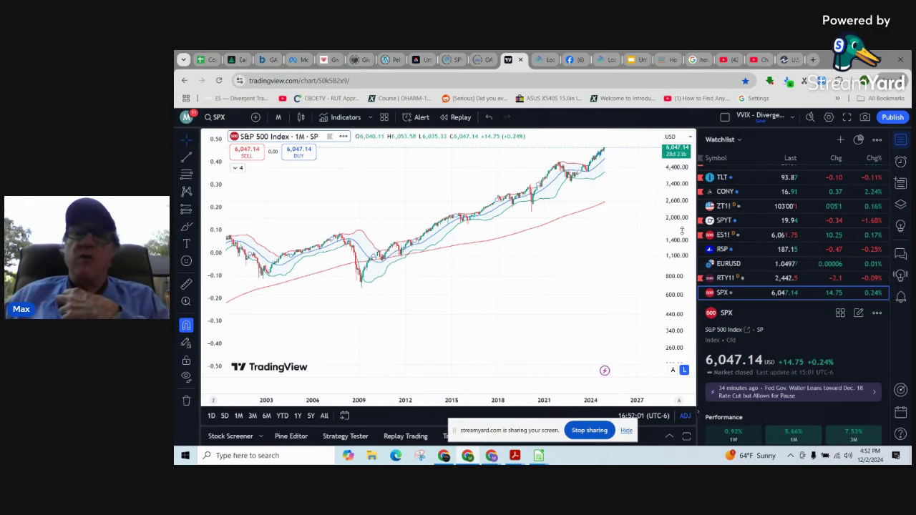
scroll(682, 230, down, 2)
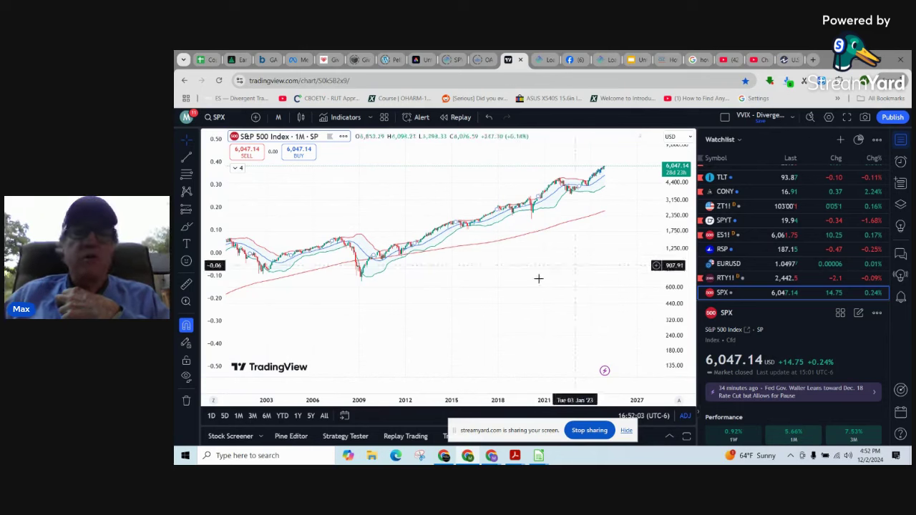
scroll(675, 224, up, 3)
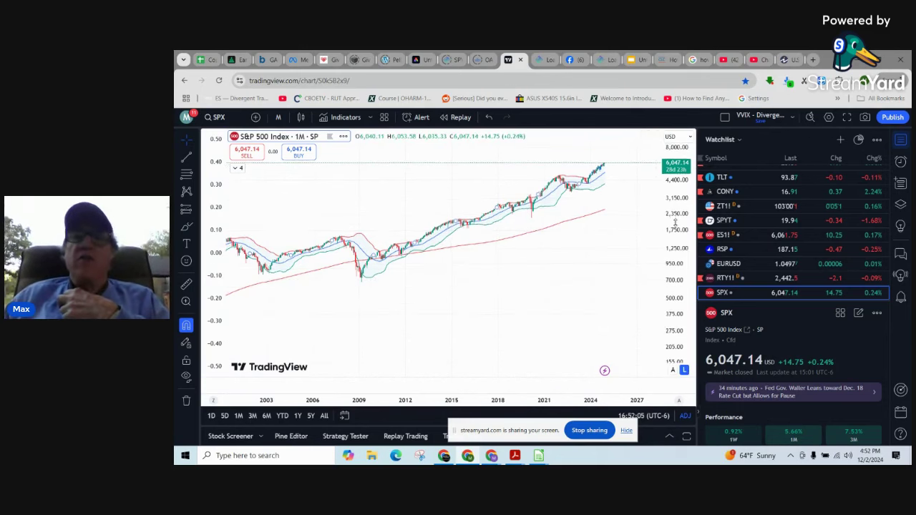
drag(640, 270, 634, 282)
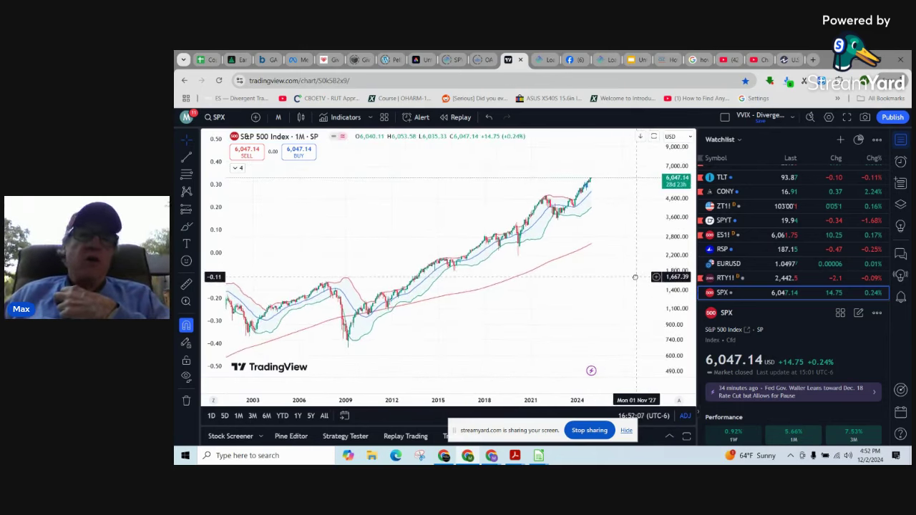
click(278, 118)
- Switch SPX to 30-minute candles, zoomed to late October through early December
click(293, 339)
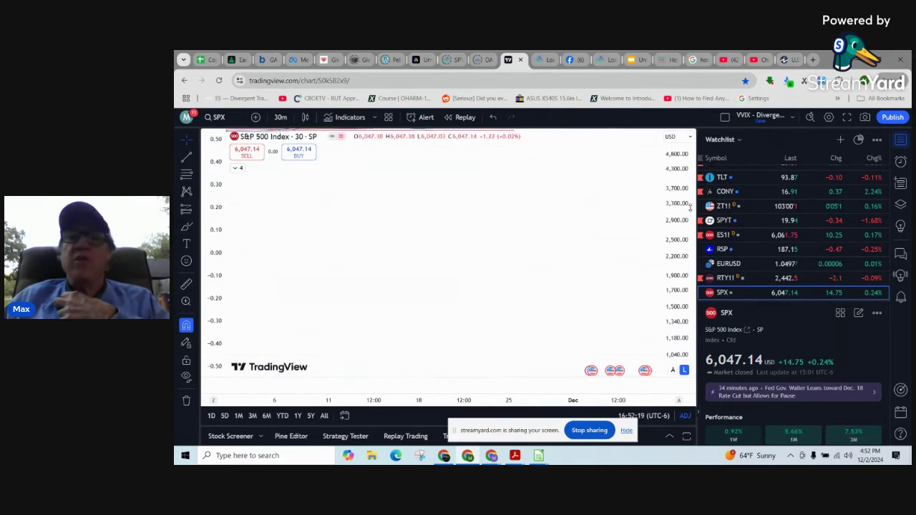
right_click(596, 251)
click(566, 190)
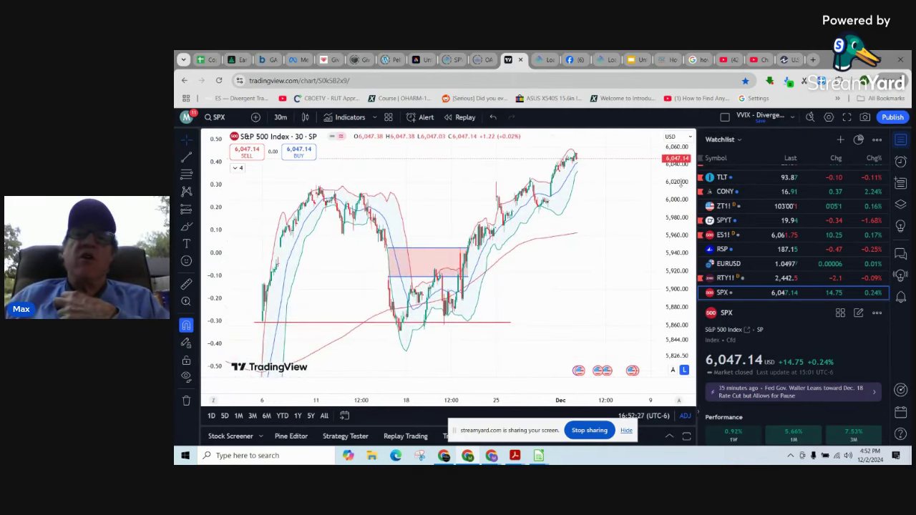
scroll(620, 241, up, 4)
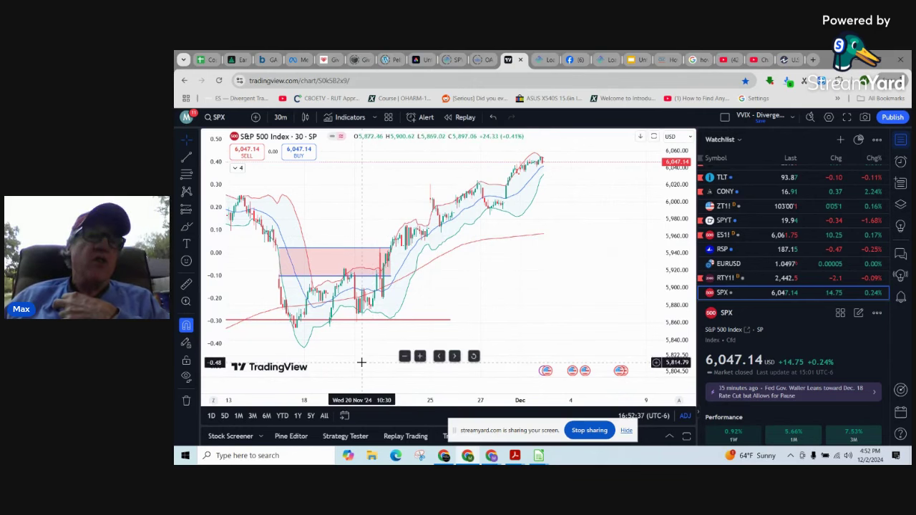
scroll(598, 239, down, 5)
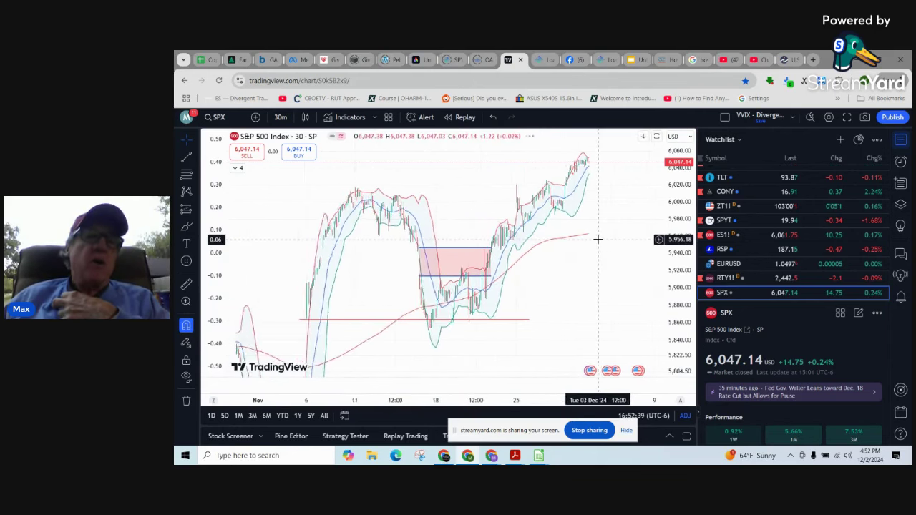
scroll(679, 207, down, 5)
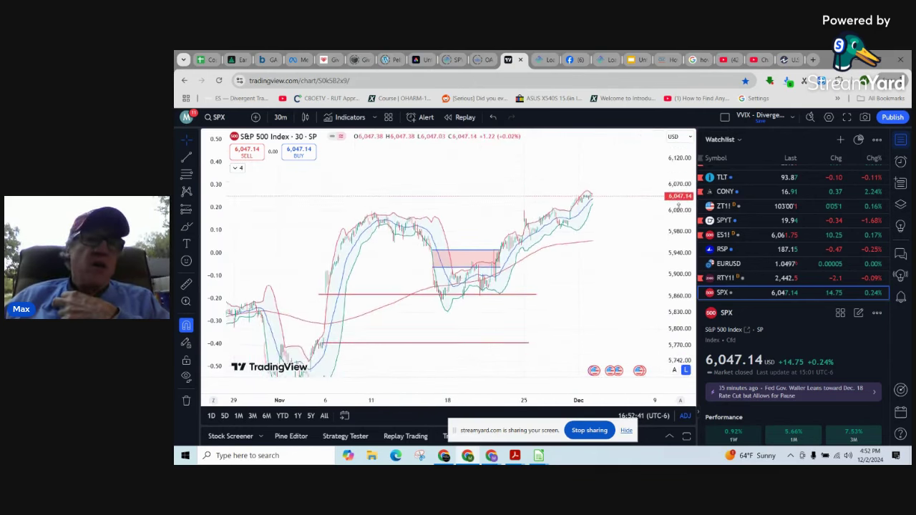
scroll(678, 207, up, 4)
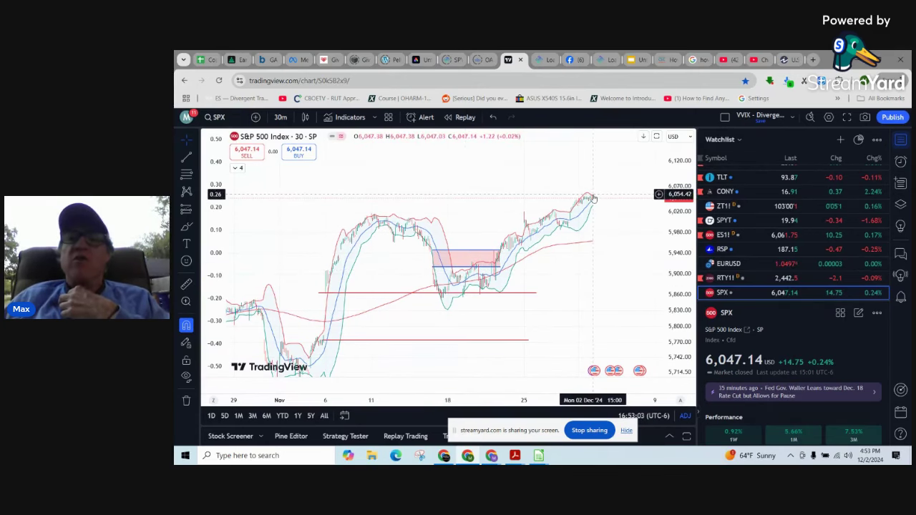
- Chart SPY instead of SPX on 30-minute candles, zoomed out to mid-September
click(218, 117)
text(SPY)
key(Return)
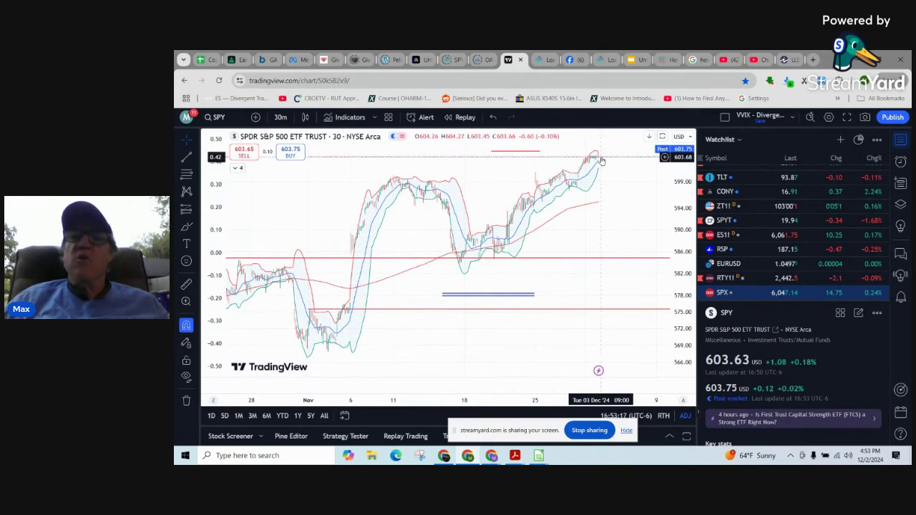
scroll(688, 219, down, 4)
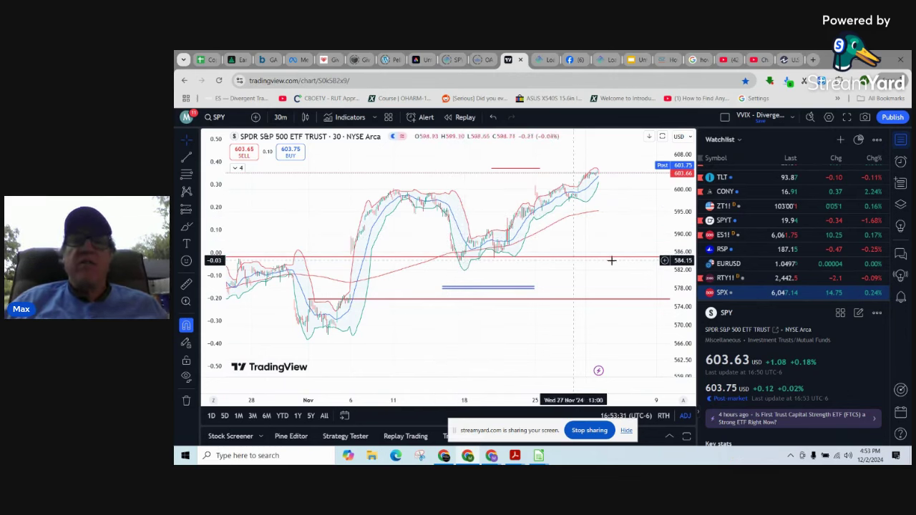
scroll(636, 264, down, 4)
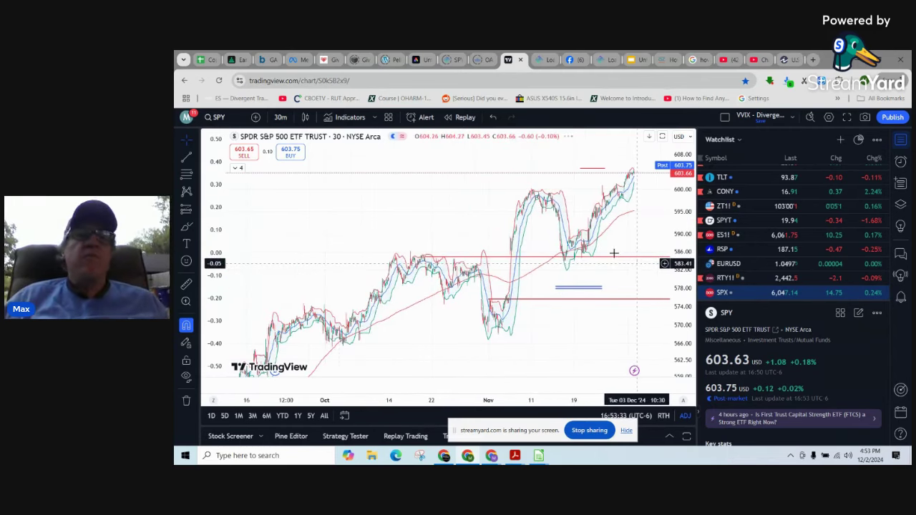
- Return to the Copy of $DEFIANCE spreadsheet and open the ULTY Weightings sheet
click(213, 61)
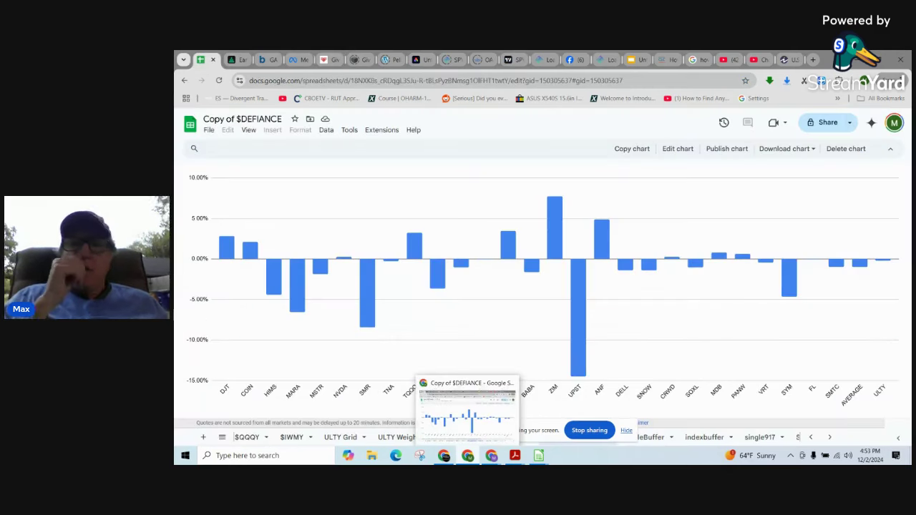
drag(558, 430, 847, 352)
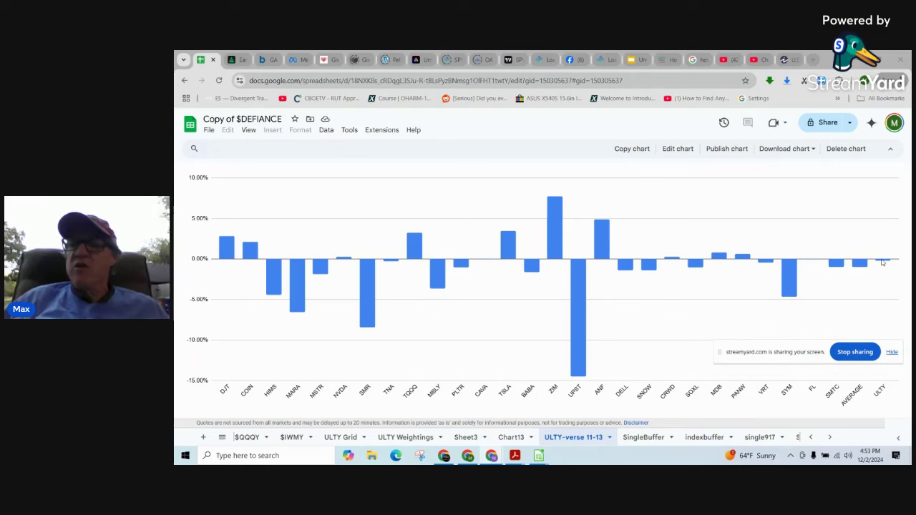
mouse_move(883, 264)
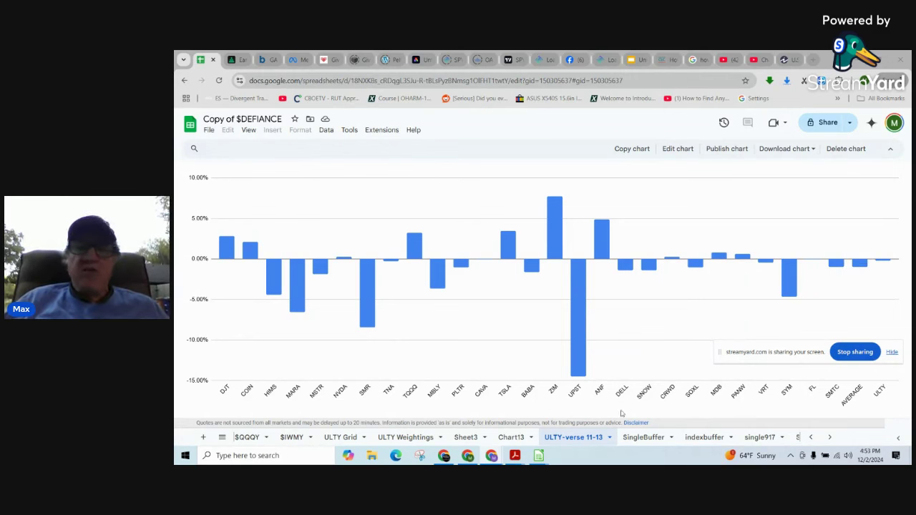
mouse_move(532, 453)
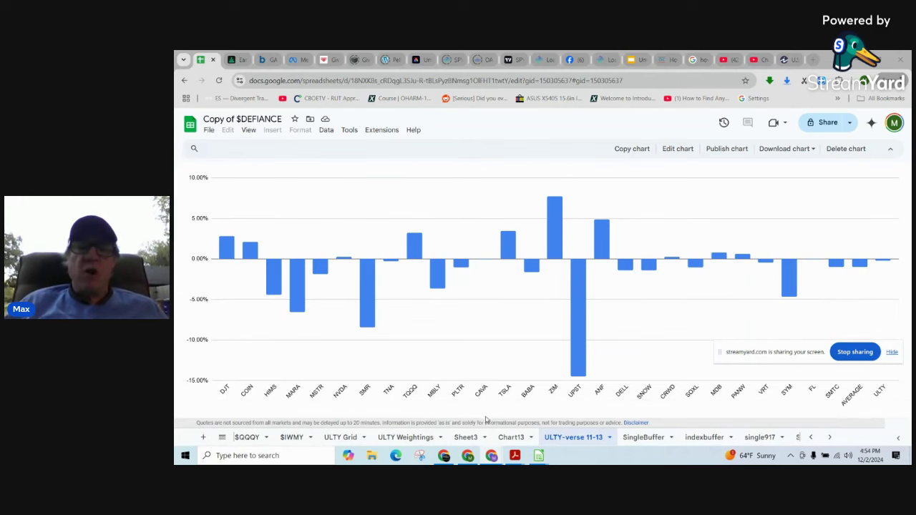
click(400, 437)
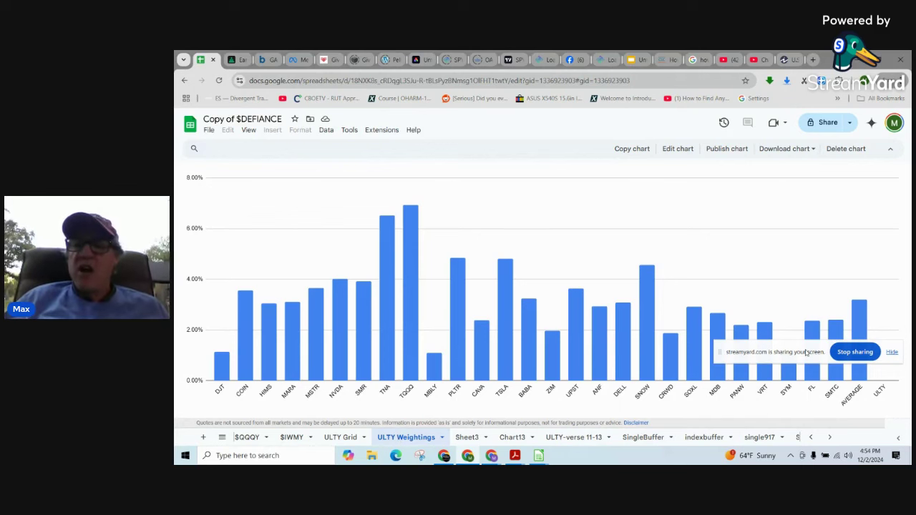
- Read the ULTY Weightings bar percentages (TQQQ near 7%, TNA near 6.5%), then open ULTY Grid
drag(809, 353, 820, 177)
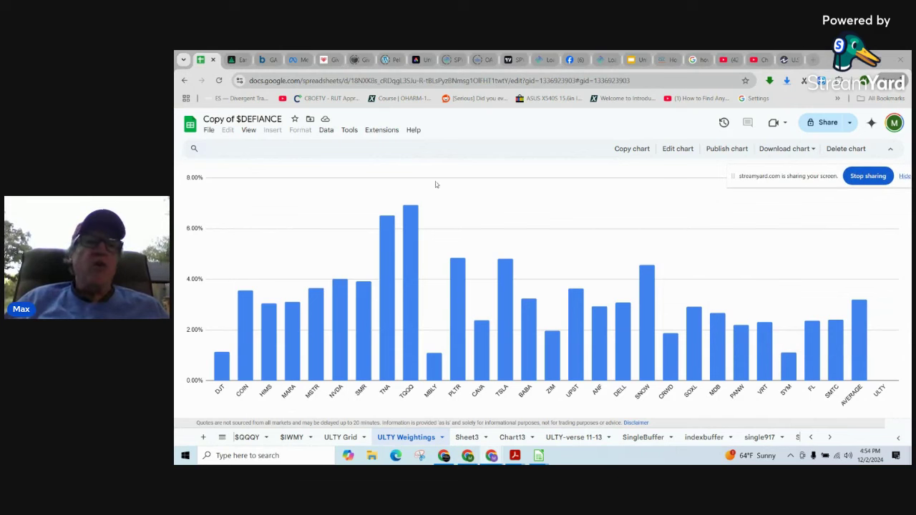
mouse_move(388, 242)
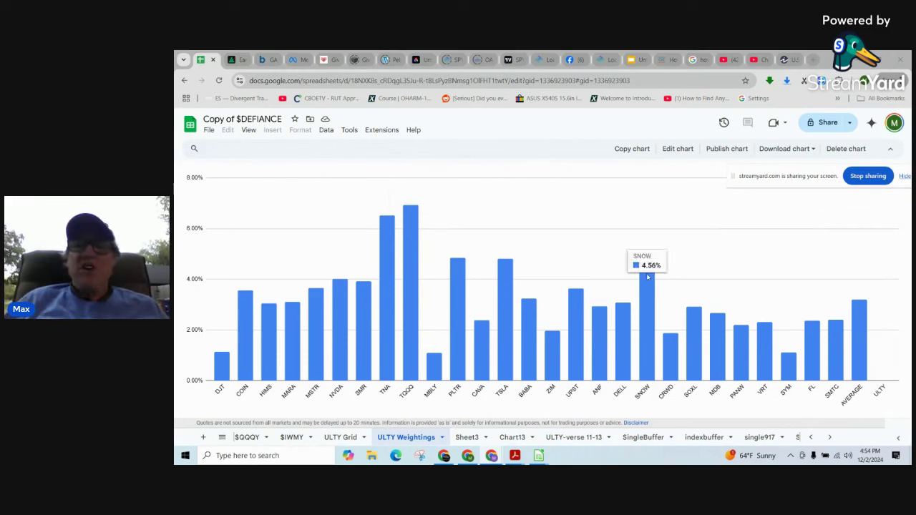
mouse_move(453, 278)
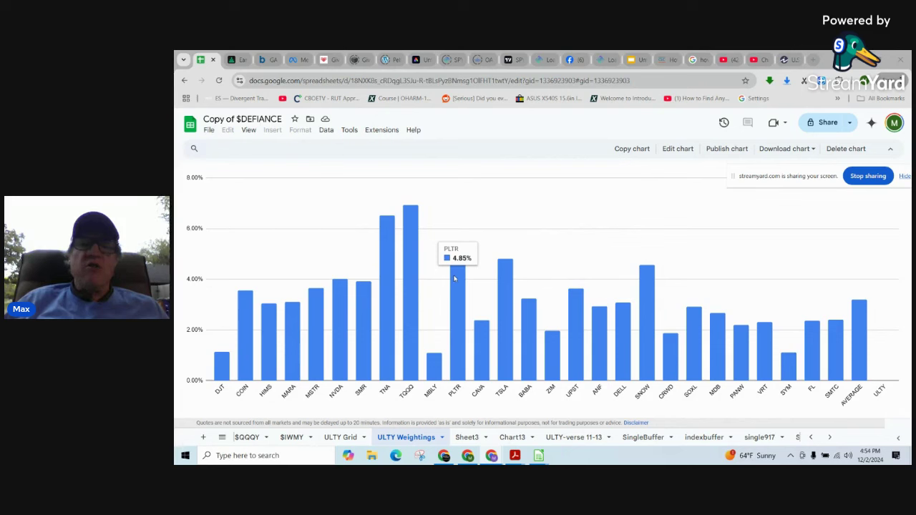
mouse_move(505, 271)
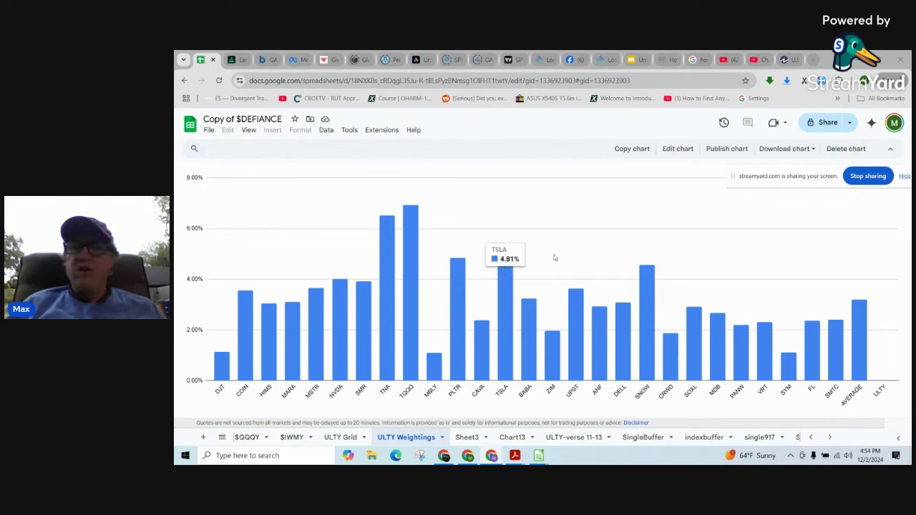
mouse_move(653, 275)
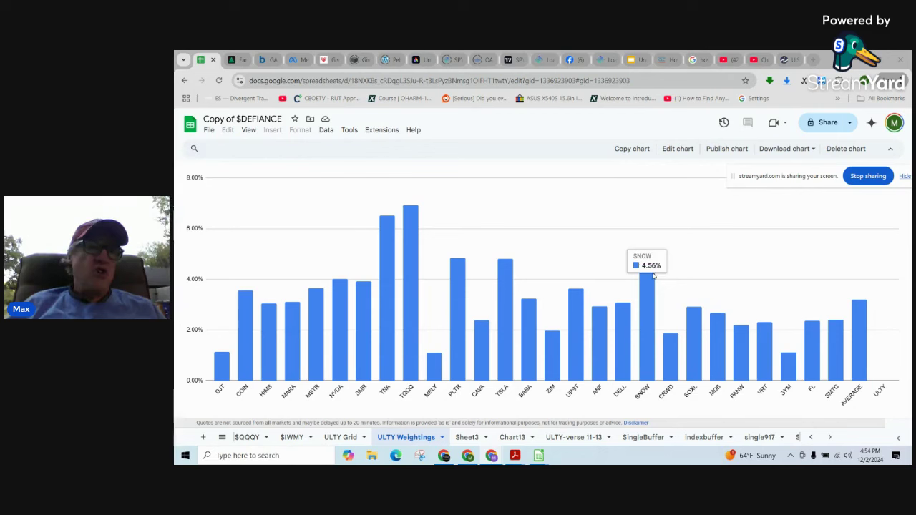
mouse_move(359, 329)
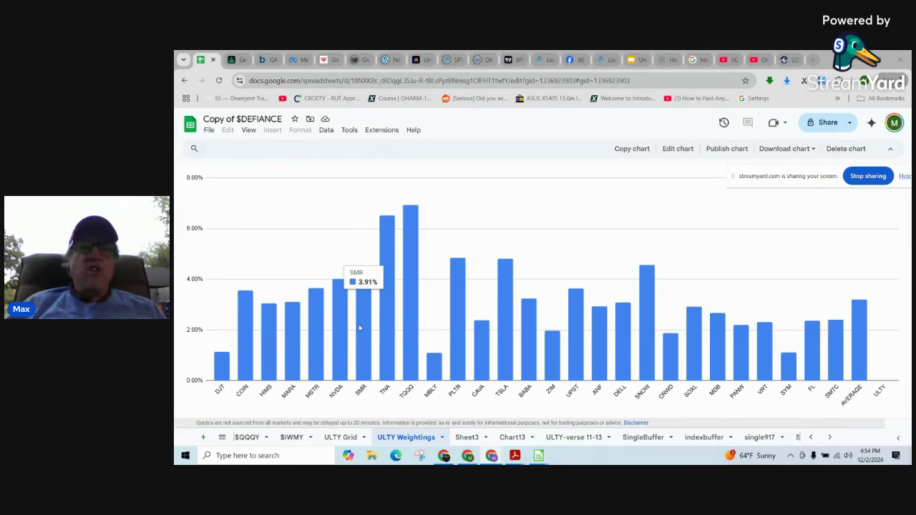
mouse_move(429, 370)
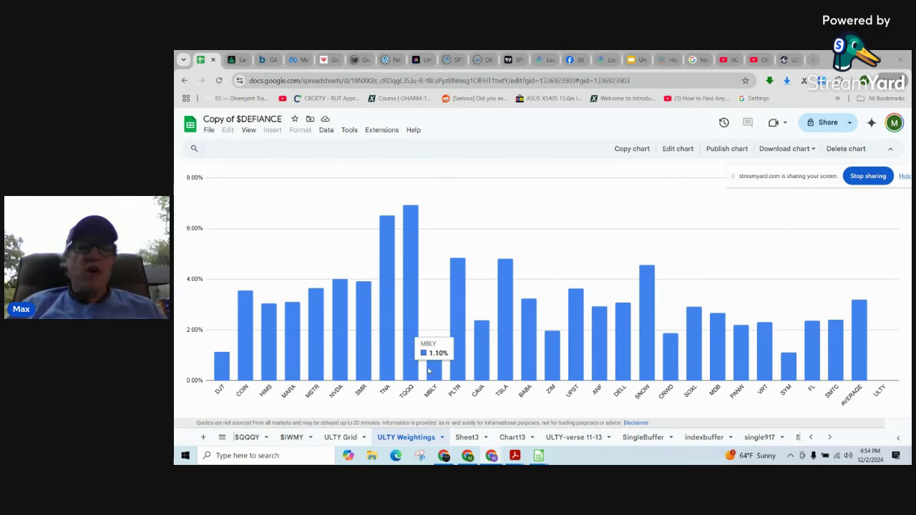
mouse_move(217, 380)
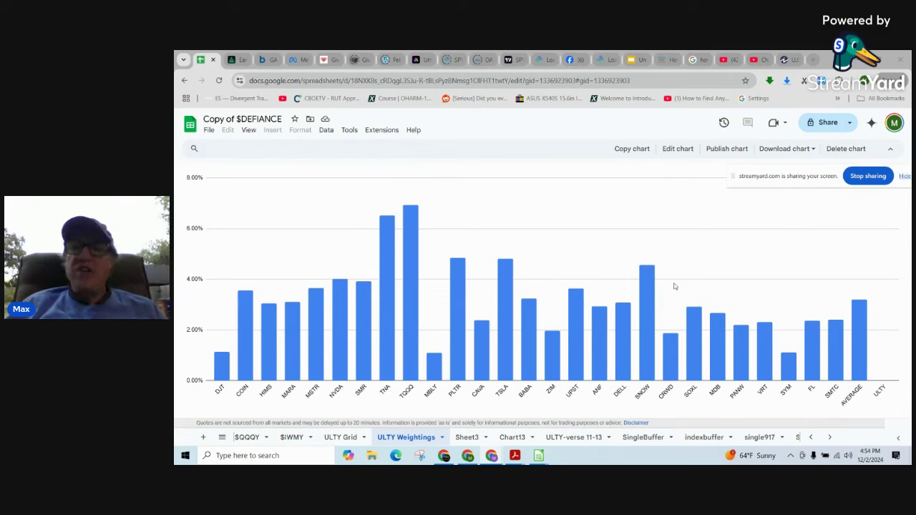
mouse_move(786, 366)
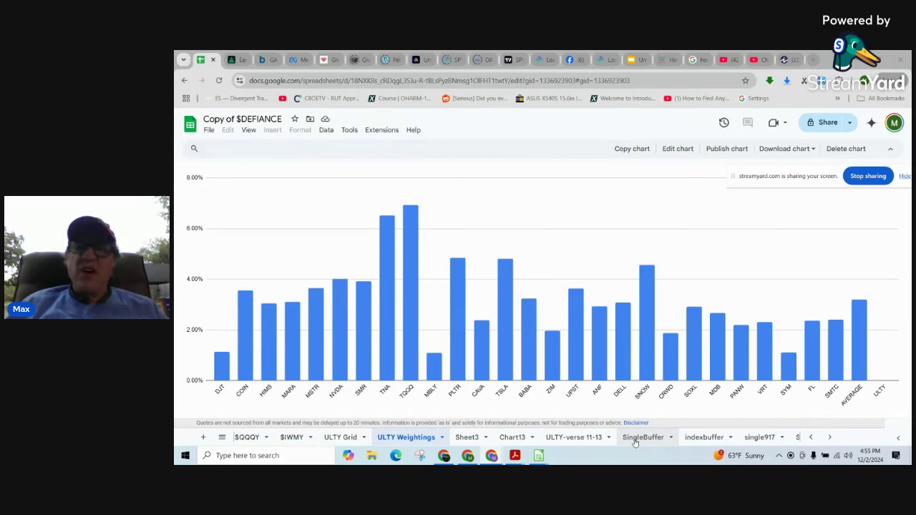
click(340, 439)
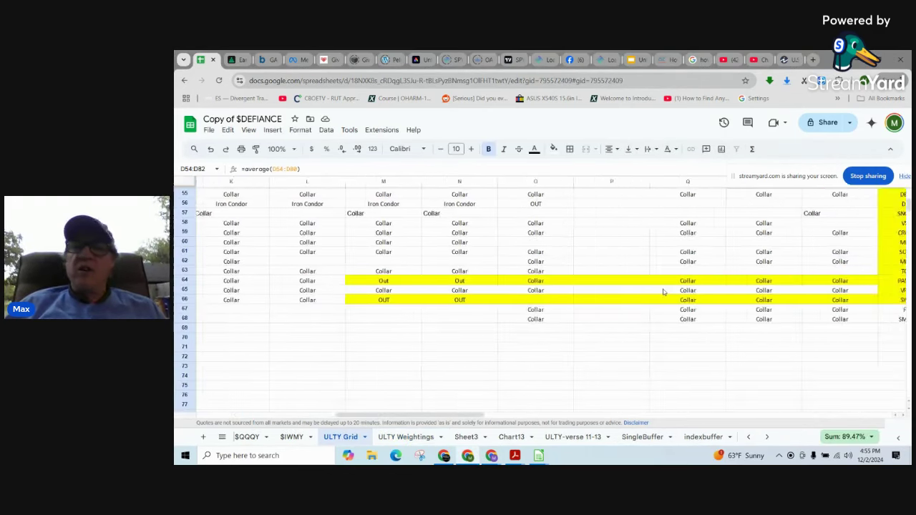
- Look through the ULTY Grid Collar and Iron Condor rows, then return to ULTY Weightings
scroll(663, 292, right, 10)
scroll(663, 292, down, 5)
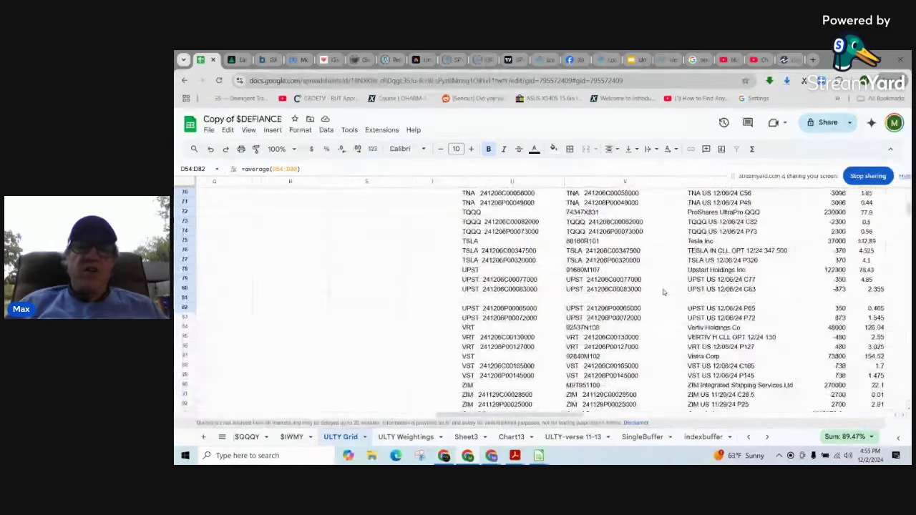
scroll(663, 292, down, 5)
scroll(663, 292, up, 8)
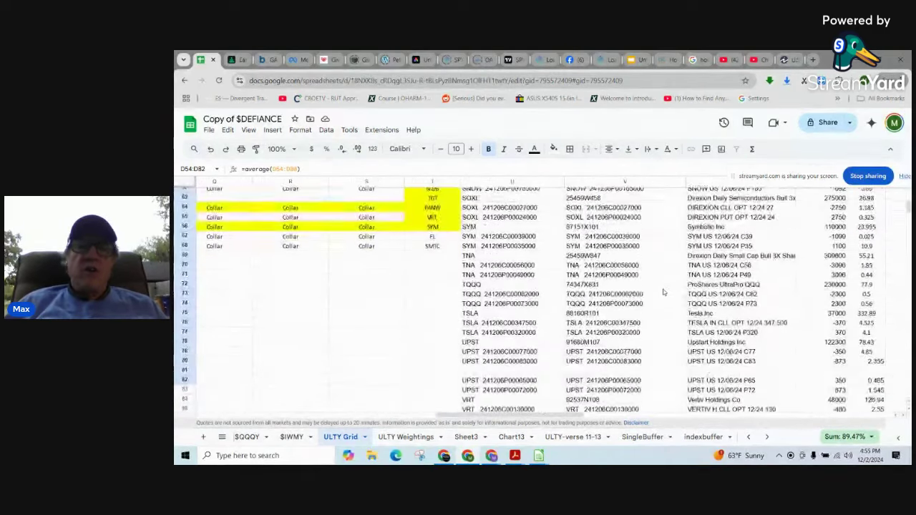
scroll(663, 292, down, 4)
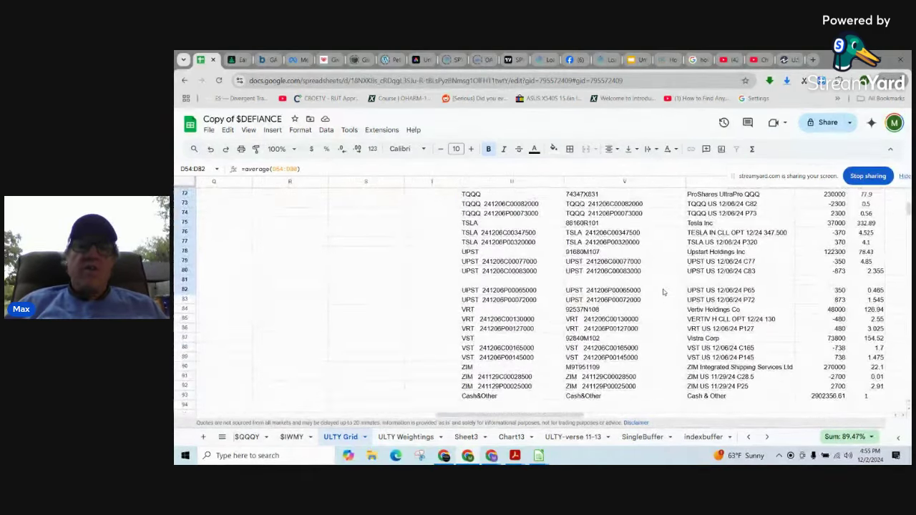
scroll(663, 292, up, 1)
scroll(663, 292, up, 3)
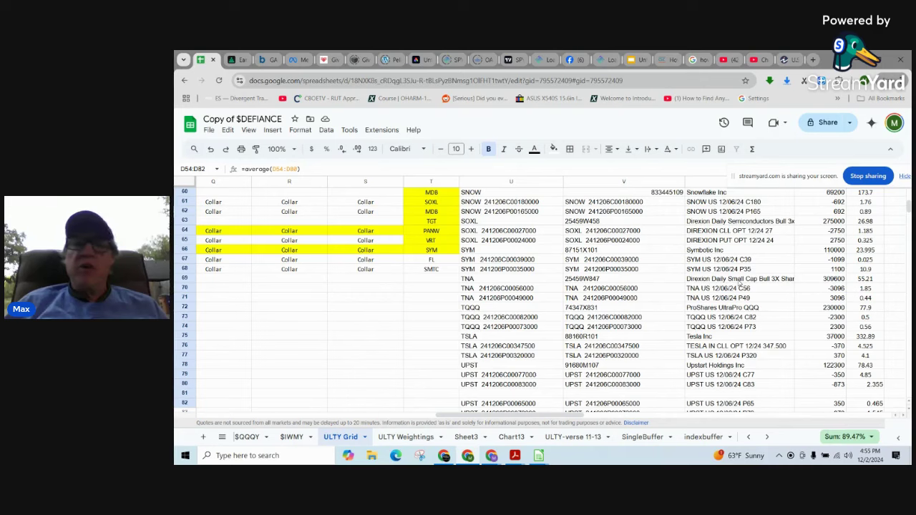
scroll(741, 282, up, 5)
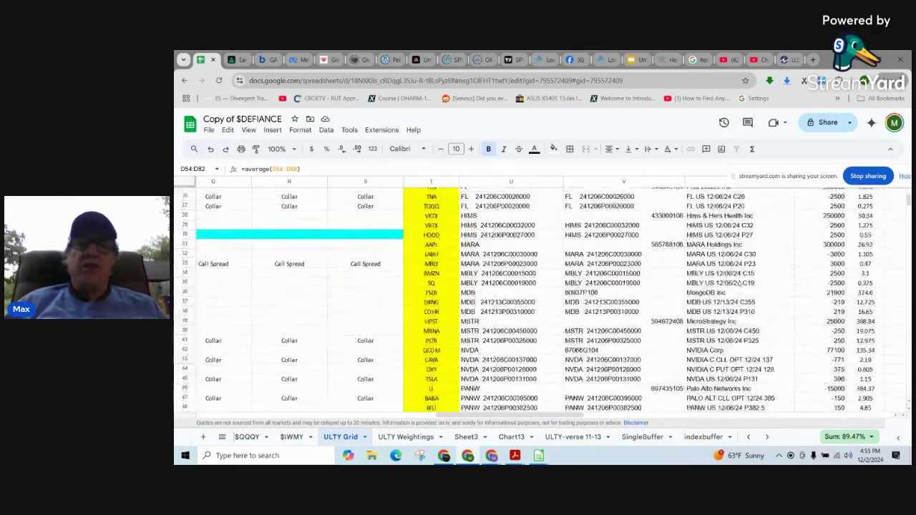
scroll(741, 283, up, 4)
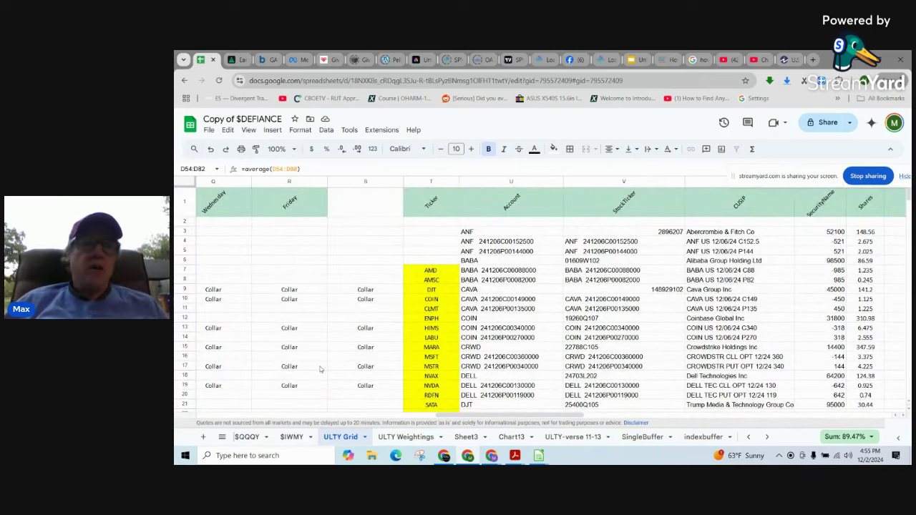
click(401, 438)
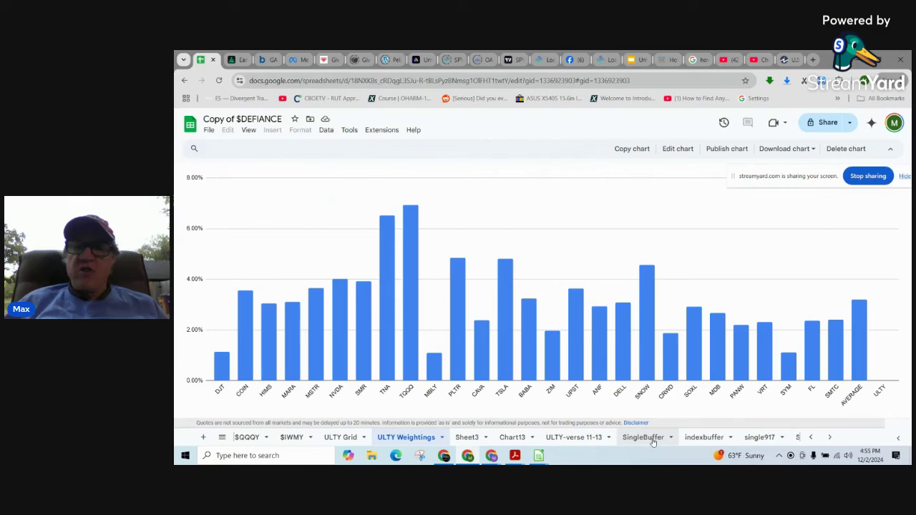
- Open the indexbuffer sheet, read its red and blue bars, then switch to SingleBuffer
click(698, 438)
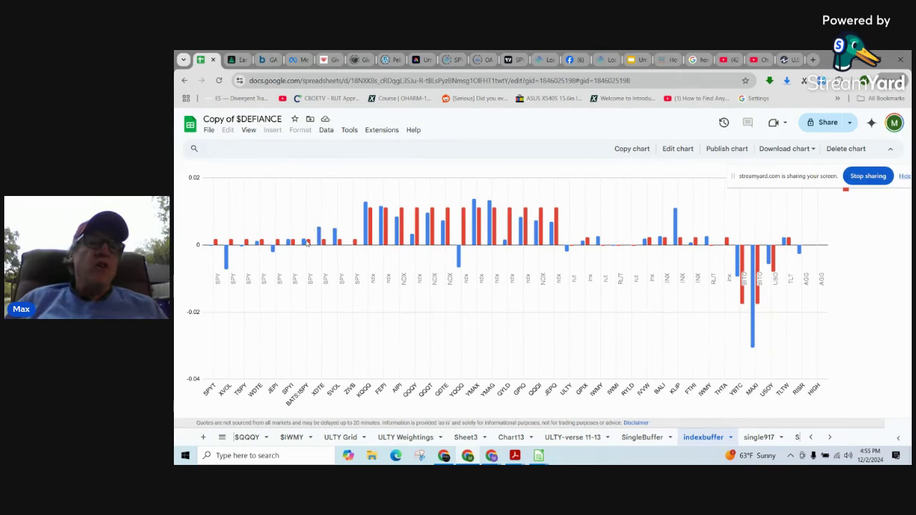
mouse_move(276, 246)
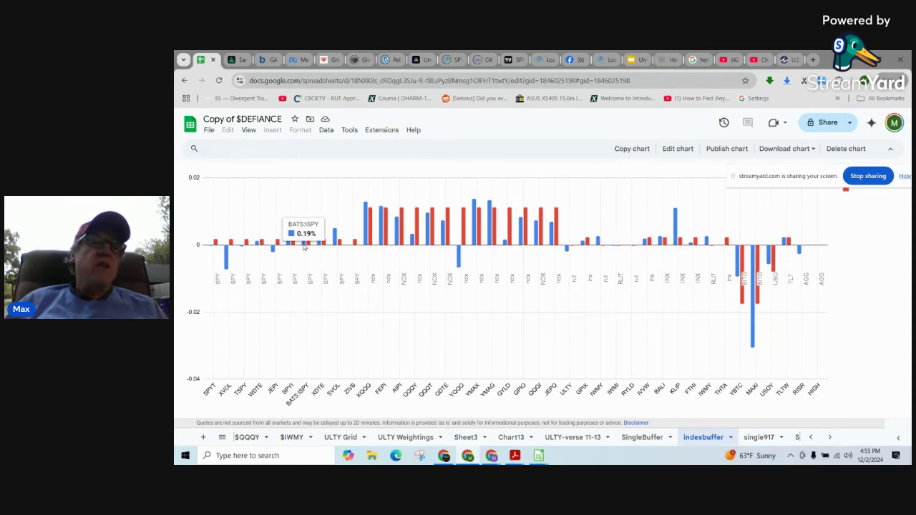
mouse_move(320, 246)
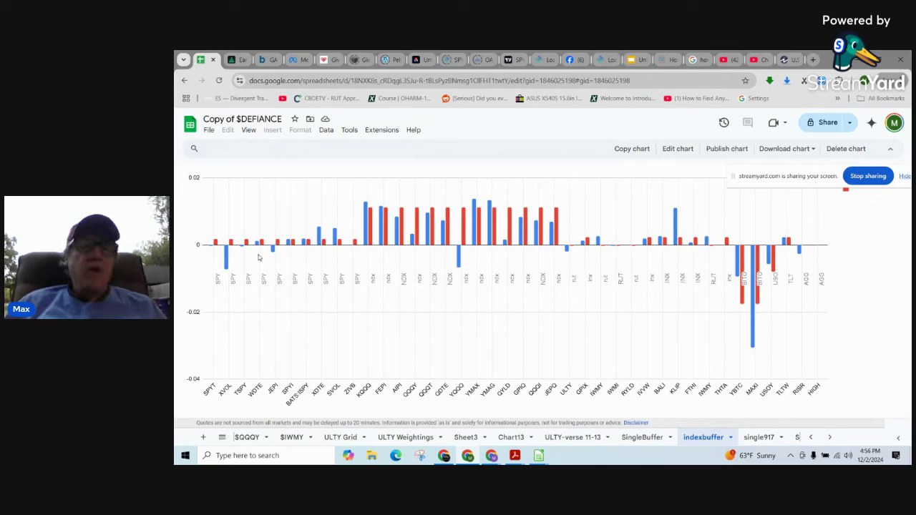
mouse_move(368, 231)
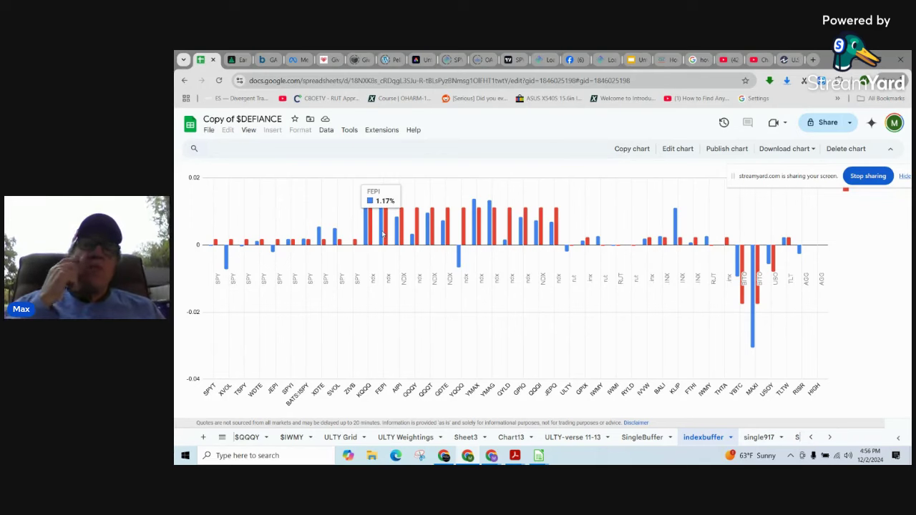
mouse_move(476, 229)
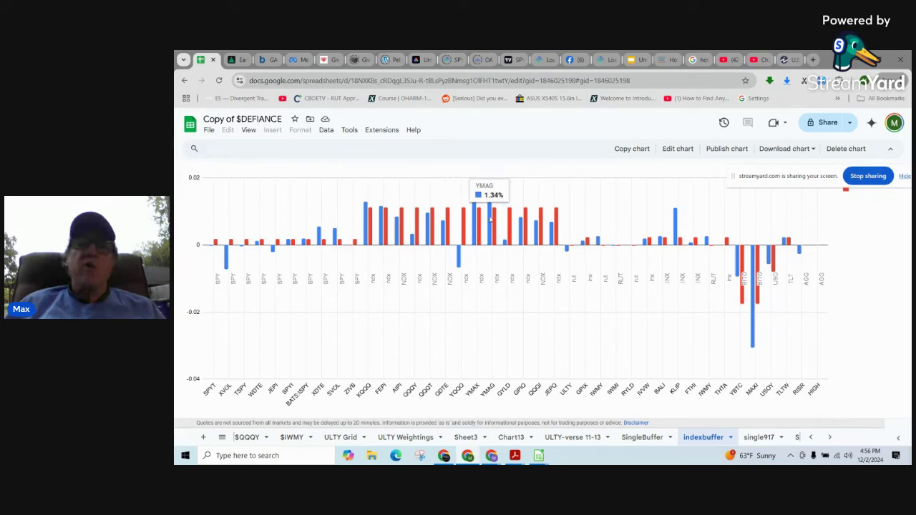
mouse_move(675, 223)
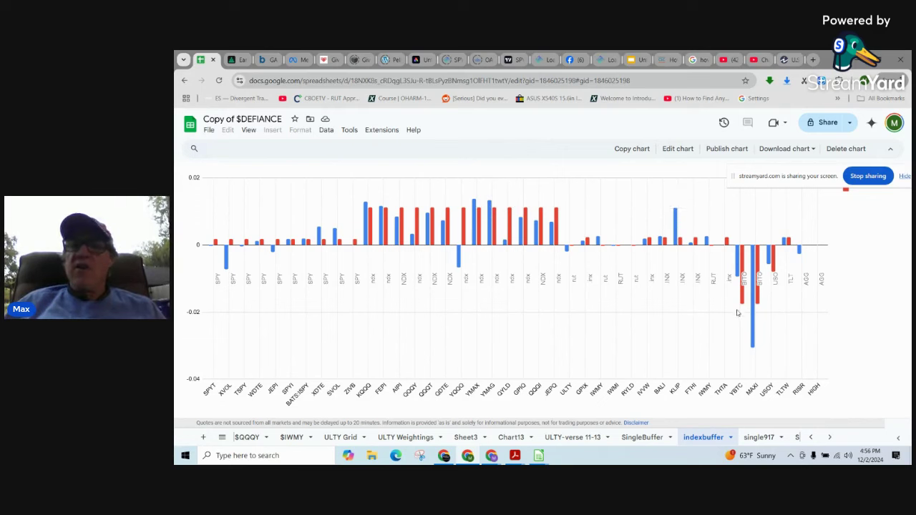
mouse_move(753, 266)
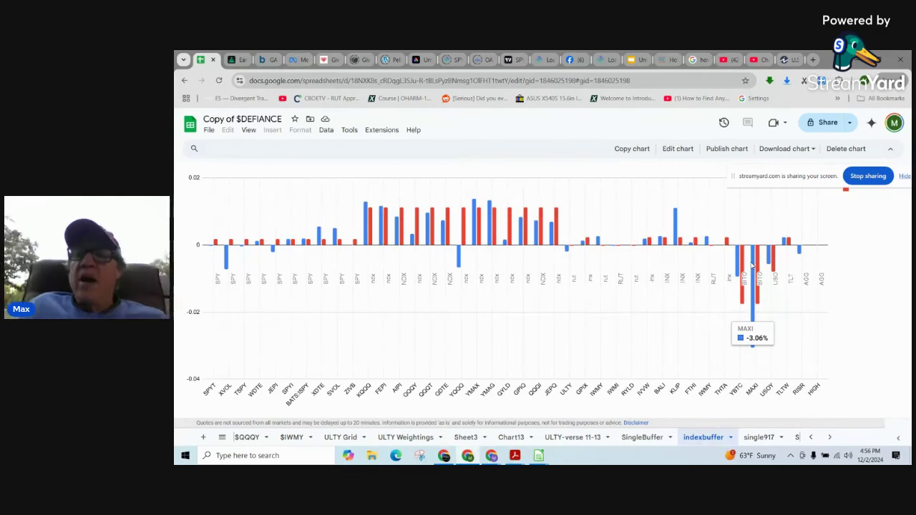
mouse_move(788, 244)
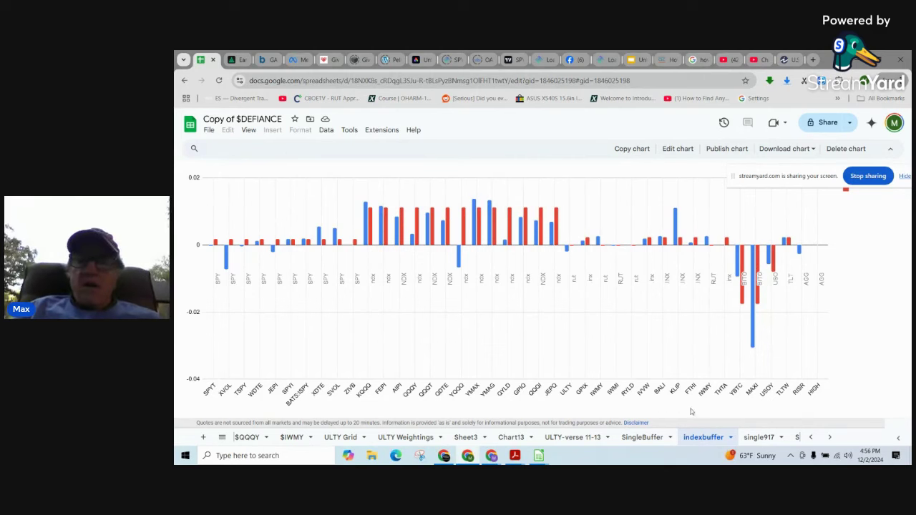
click(633, 439)
click(747, 440)
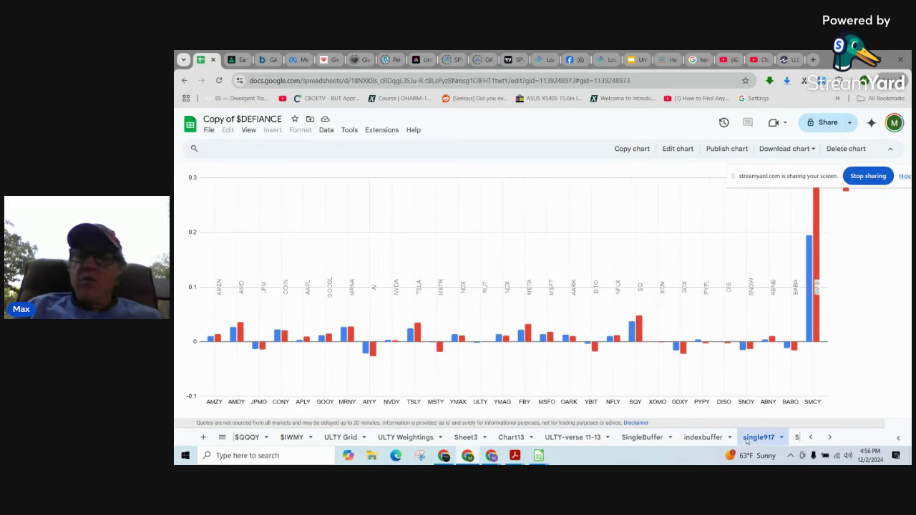
mouse_move(811, 285)
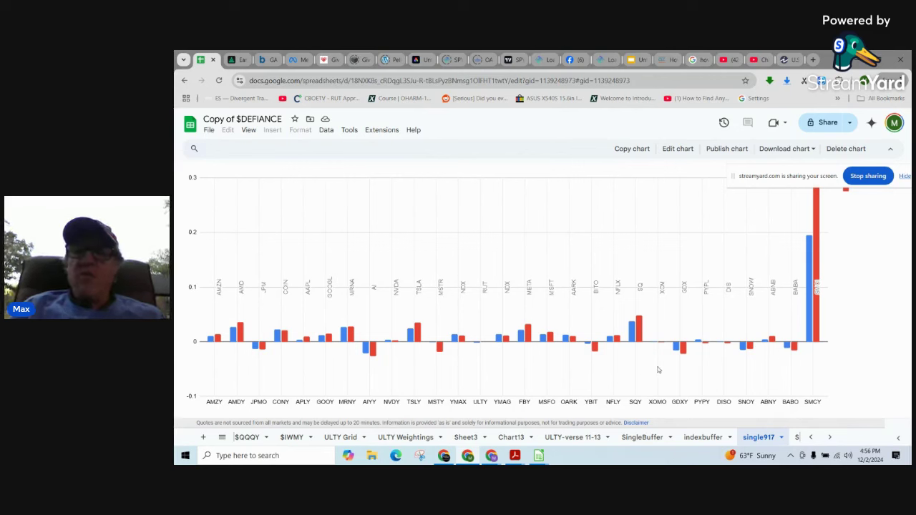
mouse_move(744, 348)
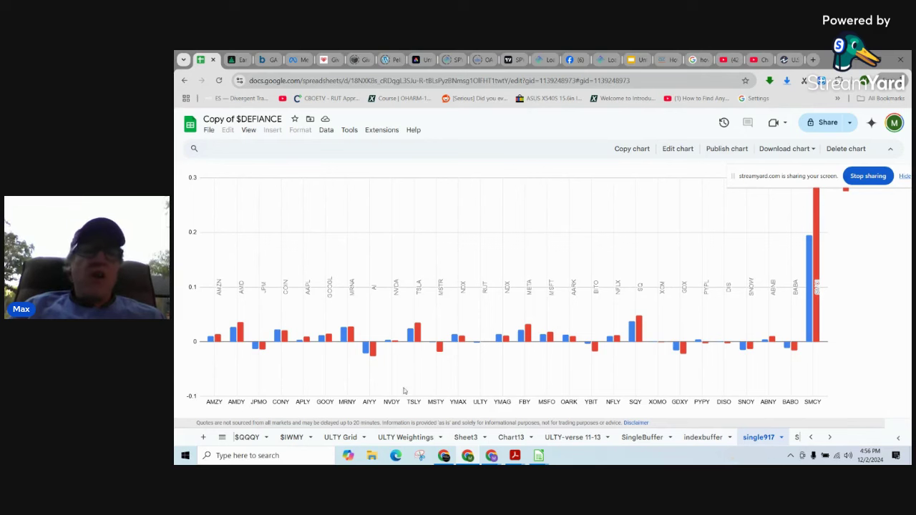
mouse_move(813, 306)
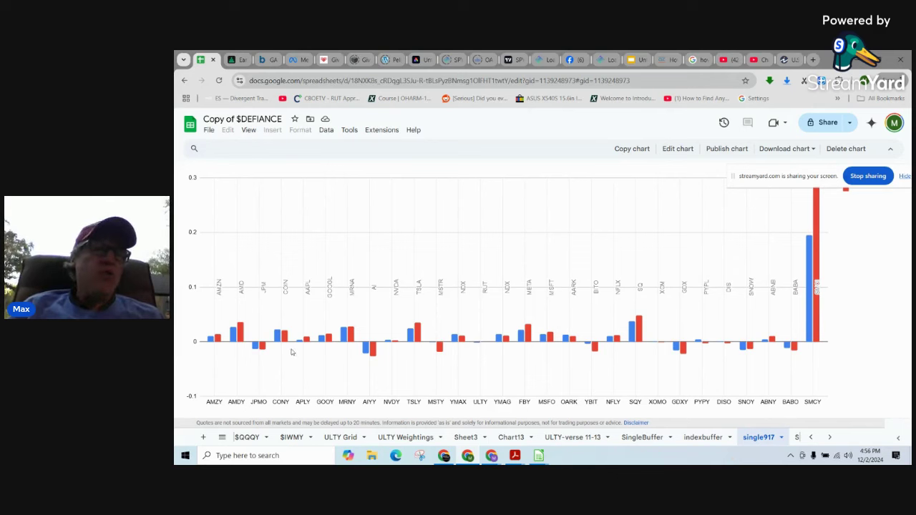
mouse_move(238, 333)
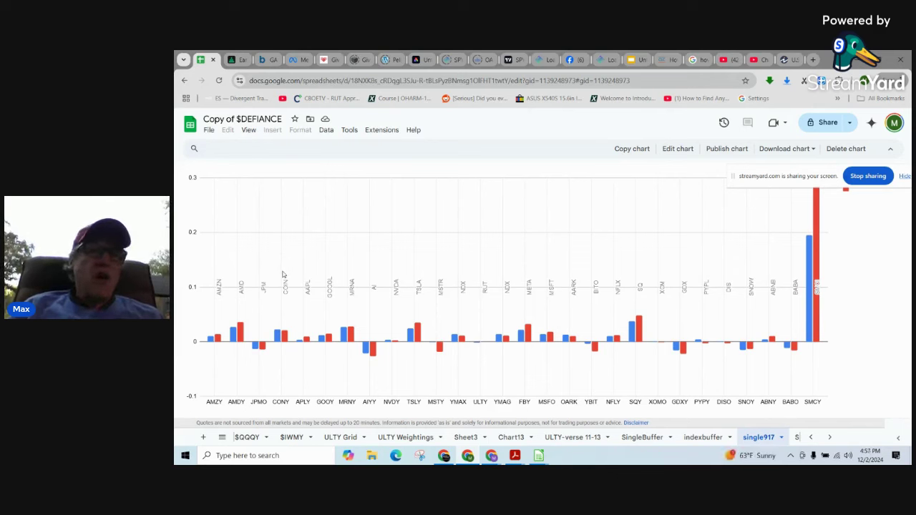
mouse_move(281, 343)
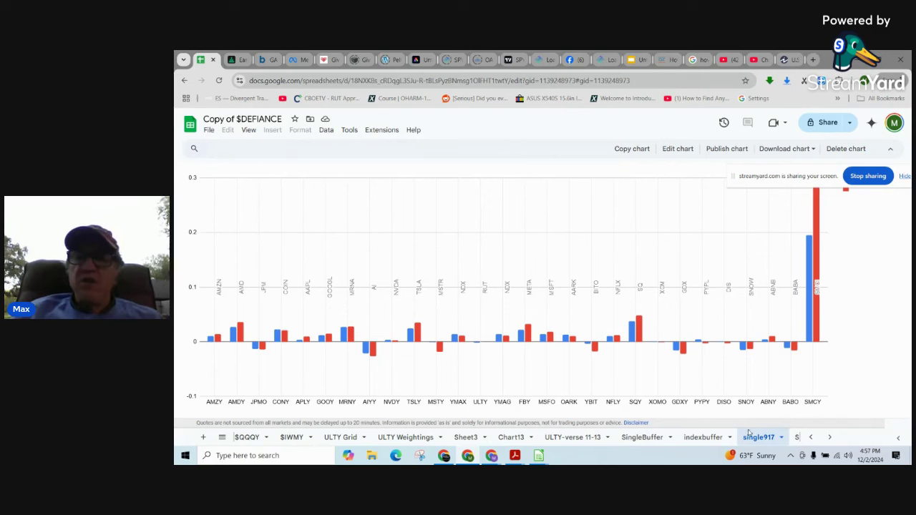
scroll(698, 444, down, 2)
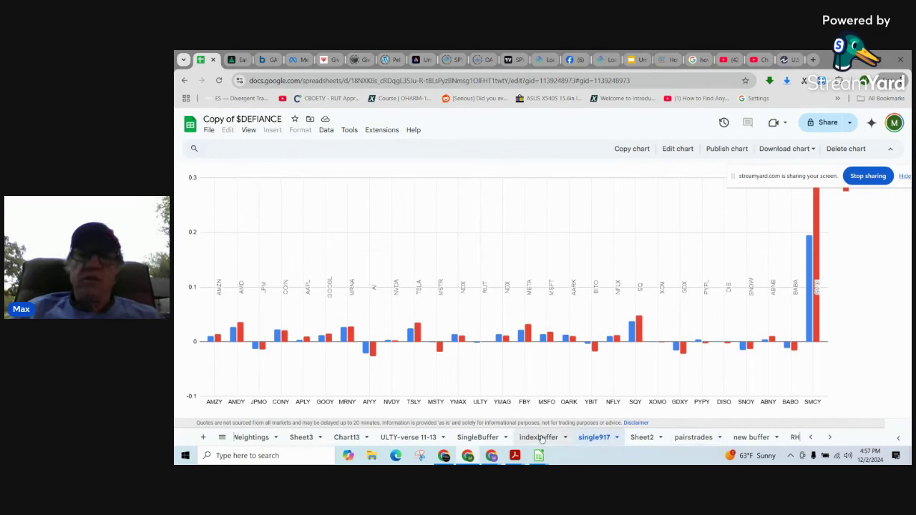
scroll(542, 439, up, 1)
scroll(542, 439, up, 3)
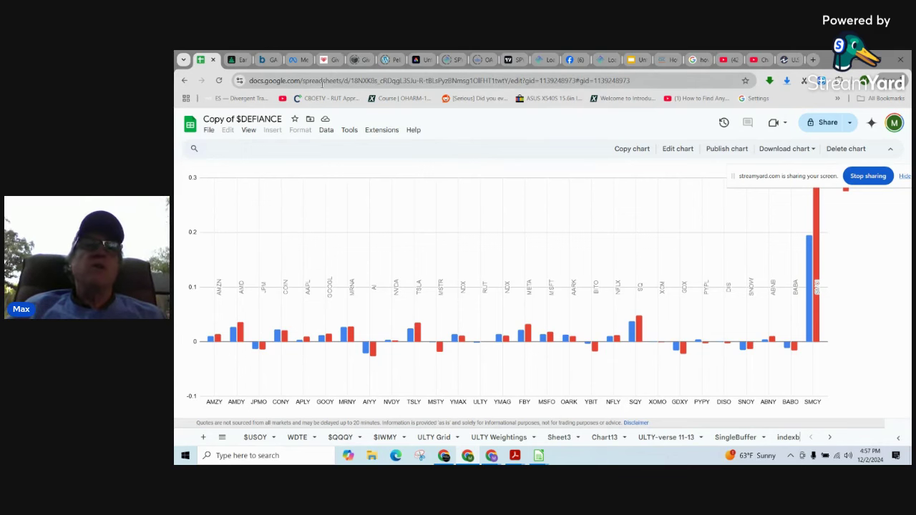
- In OptionStrat, open the saved GALT Loaded dice bullish trade from Saved Trades
click(605, 59)
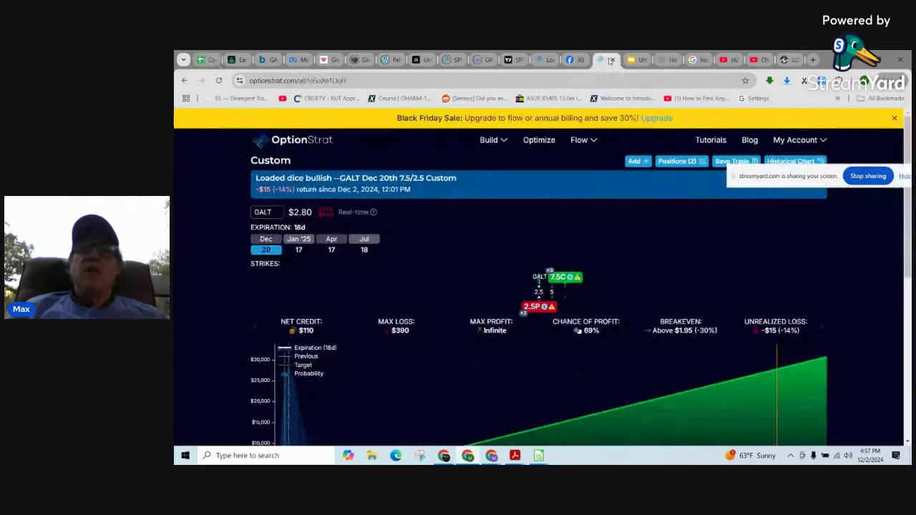
click(804, 140)
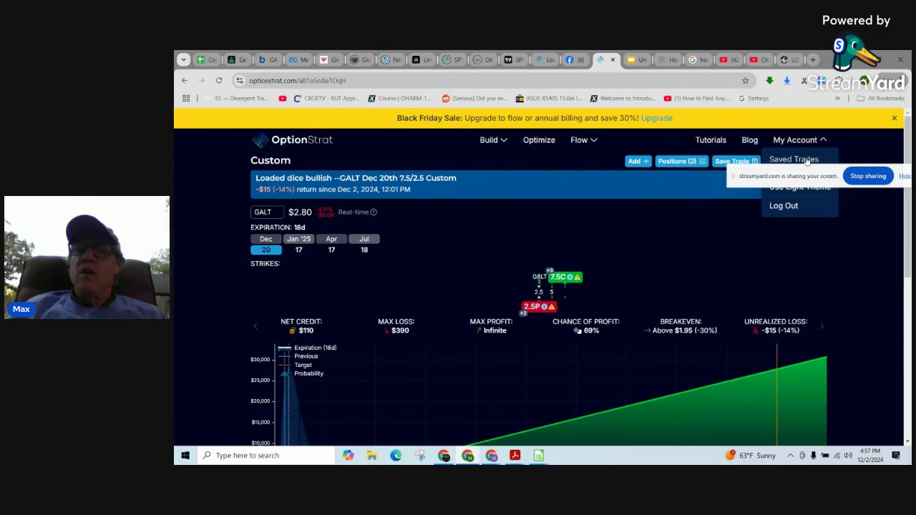
click(794, 159)
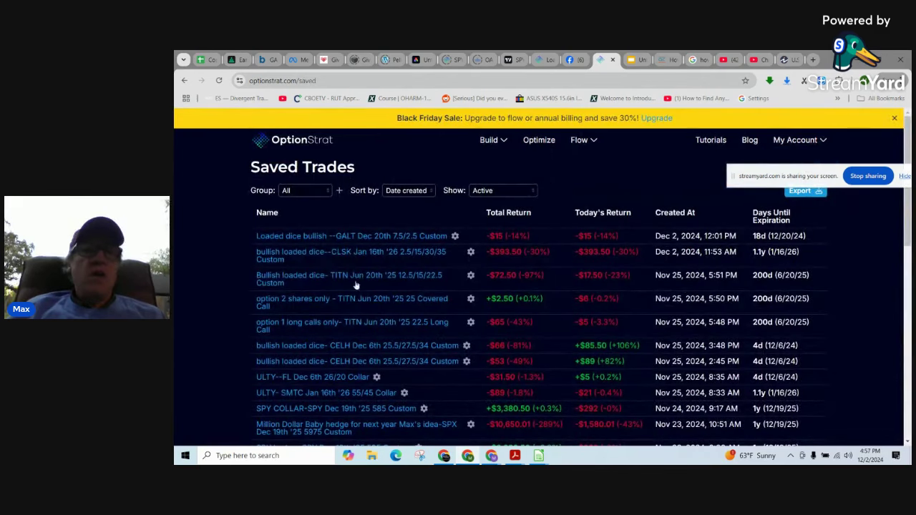
click(346, 243)
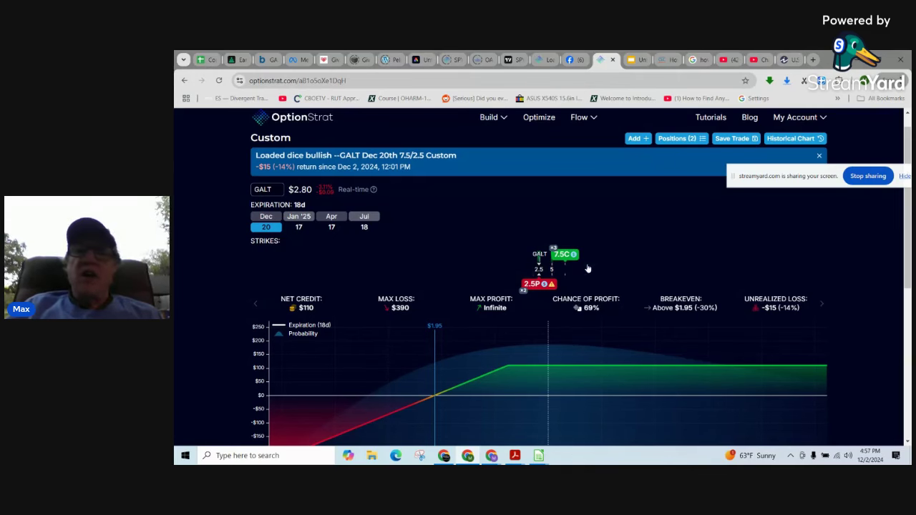
- Widen the GALT profit/loss chart's price range to ±467%
scroll(588, 268, down, 2)
scroll(500, 252, up, 2)
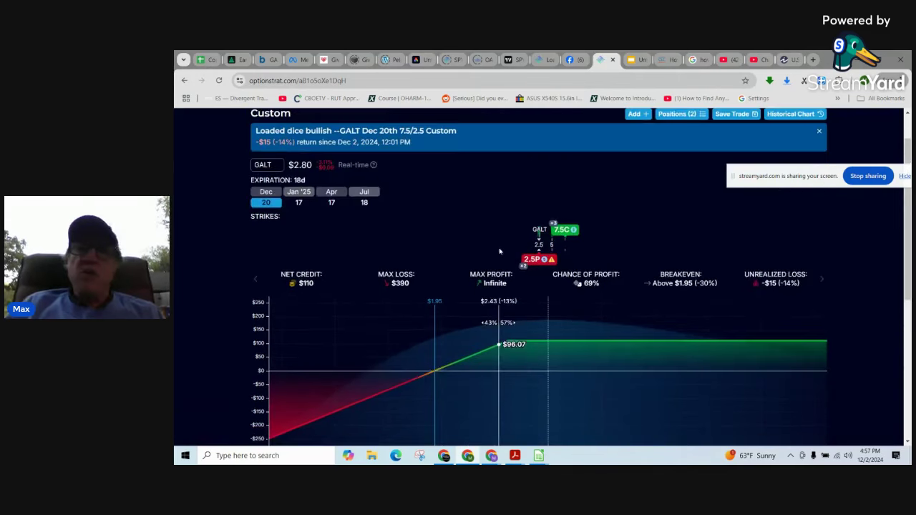
scroll(583, 247, down, 2)
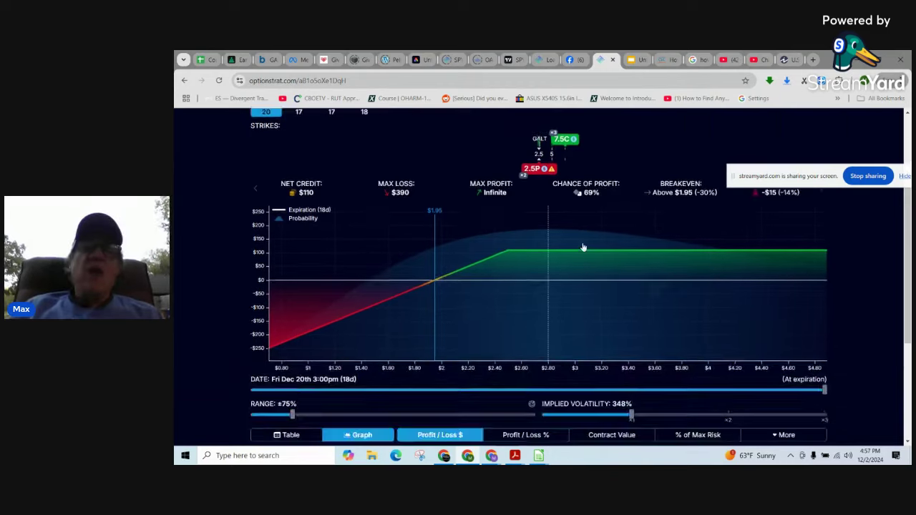
scroll(584, 247, up, 1)
scroll(580, 243, up, 1)
scroll(581, 245, down, 2)
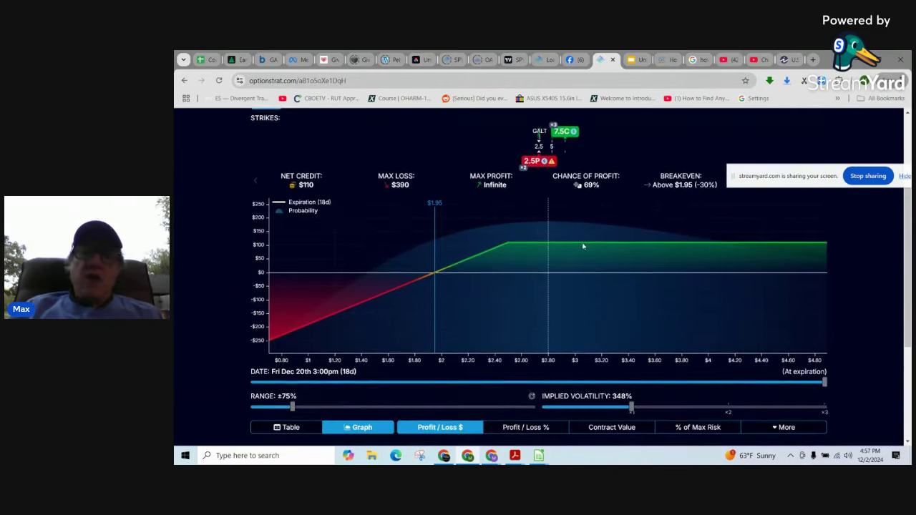
click(505, 408)
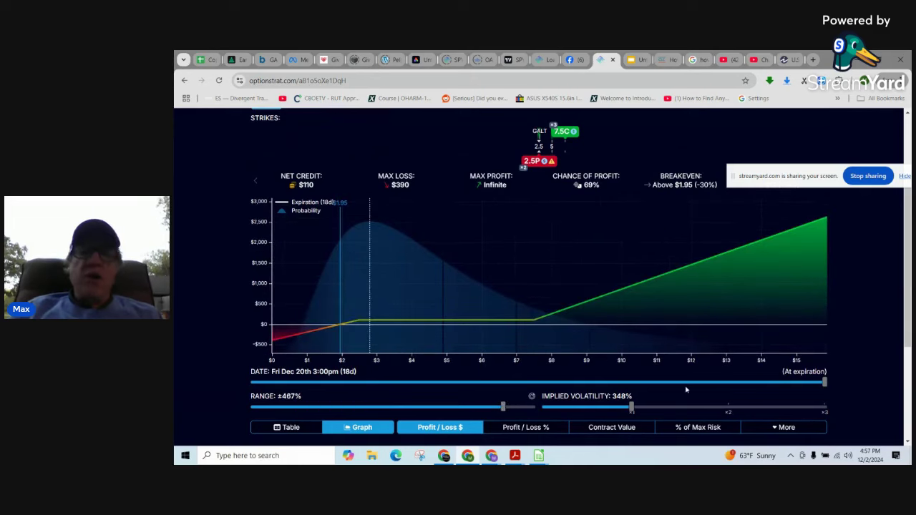
scroll(686, 389, up, 1)
scroll(686, 389, down, 1)
scroll(686, 389, up, 2)
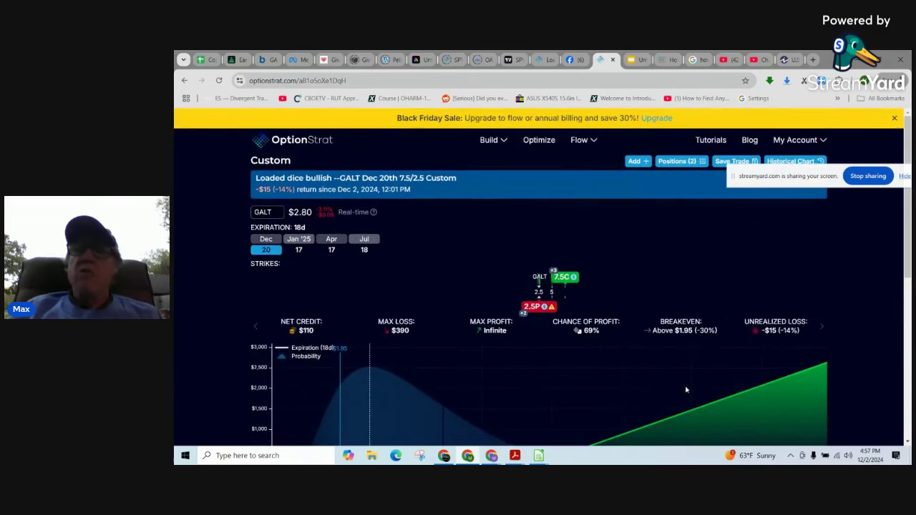
scroll(686, 388, down, 1)
scroll(689, 367, up, 1)
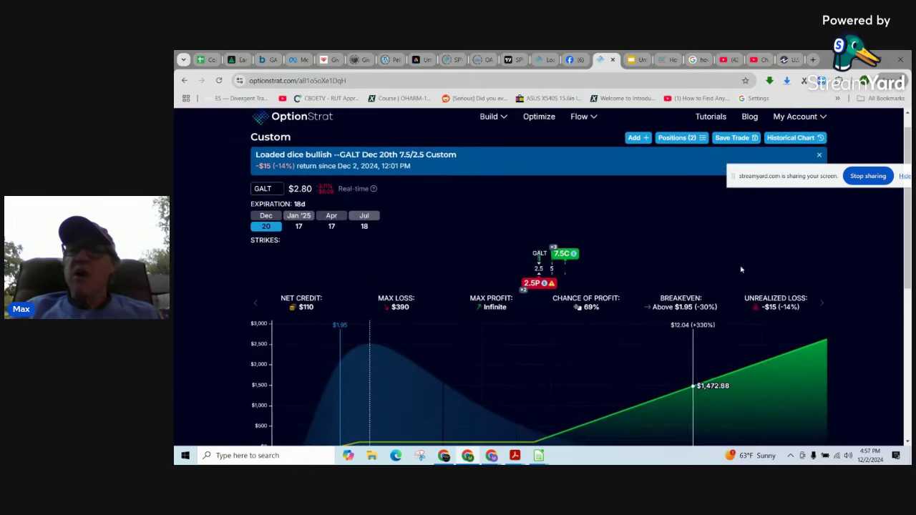
- Open the saved CLSK bullish loaded dice trade from the saved trades list
mouse_move(798, 117)
click(796, 136)
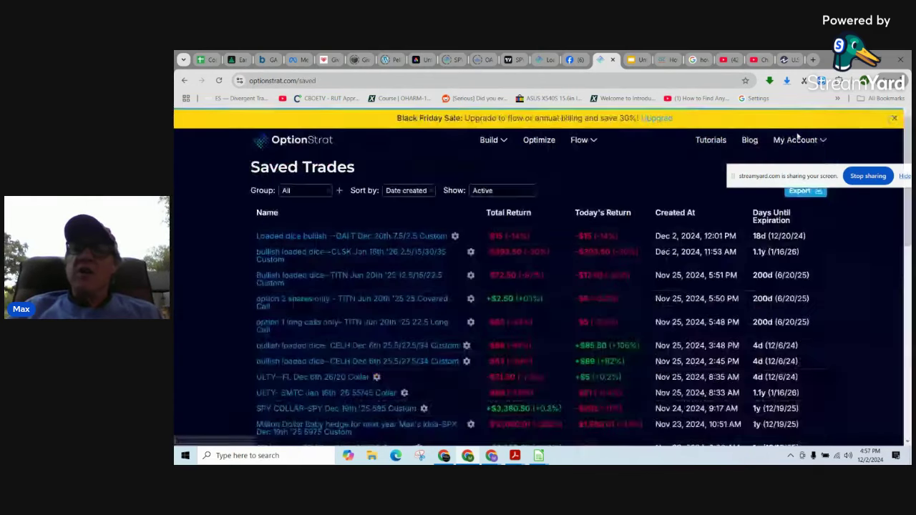
click(310, 254)
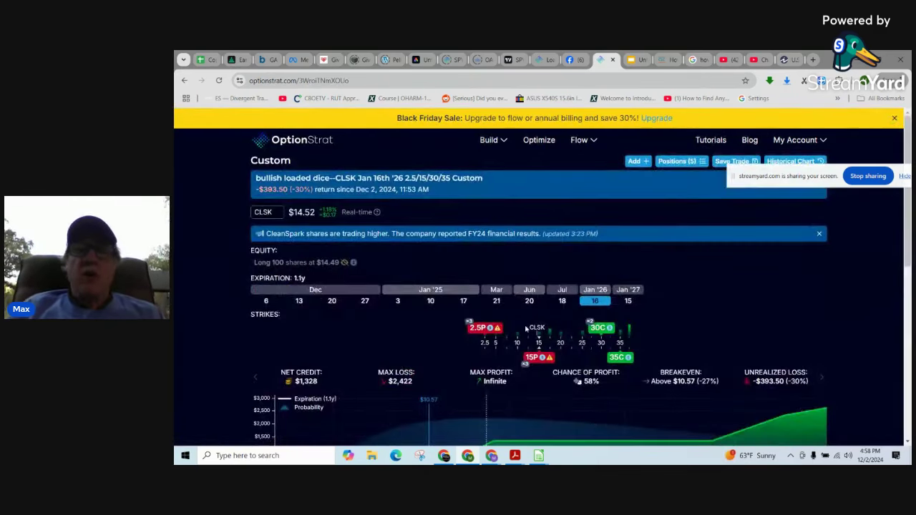
- Widen the CLSK trade chart's range to ±990%, then go to the Earnings Hub calendar
scroll(526, 329, down, 3)
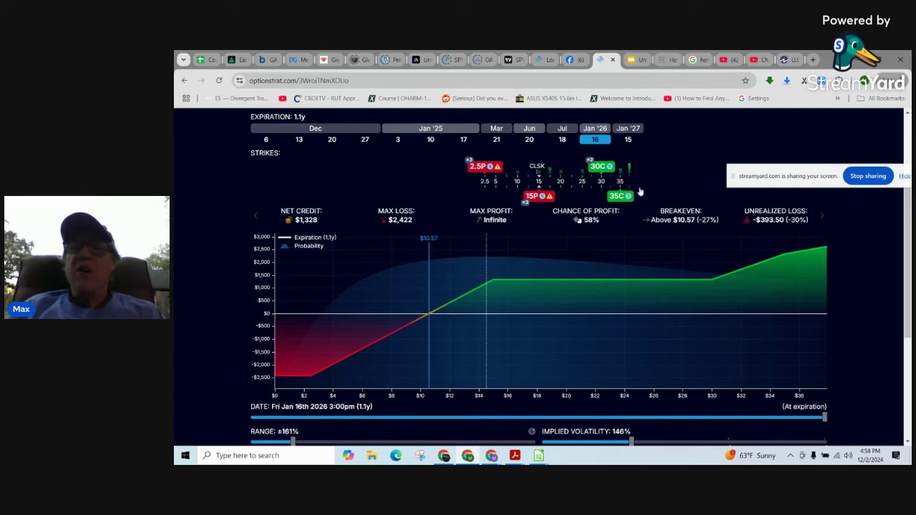
scroll(586, 373, down, 2)
click(500, 354)
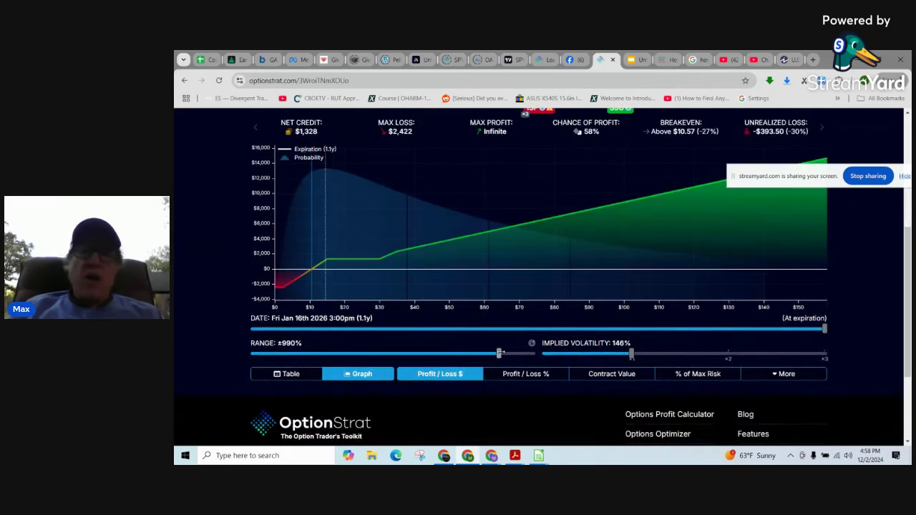
scroll(725, 271, up, 1)
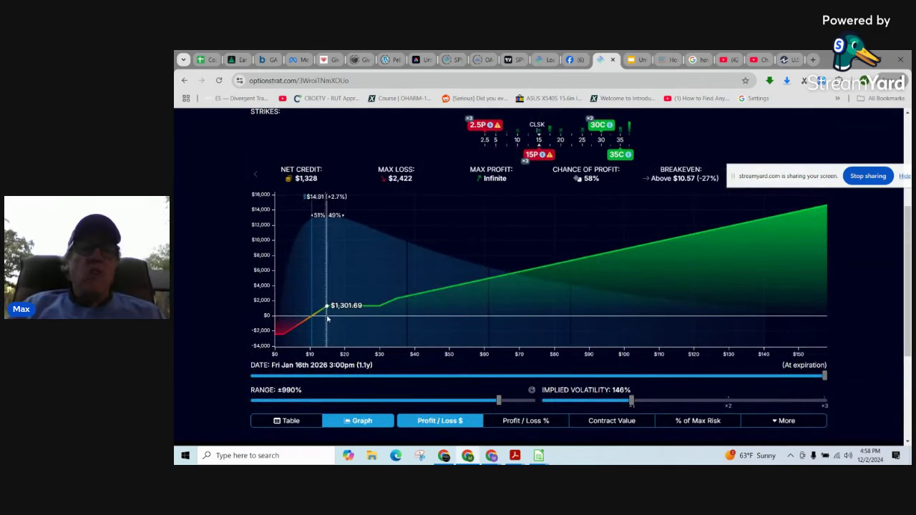
click(236, 60)
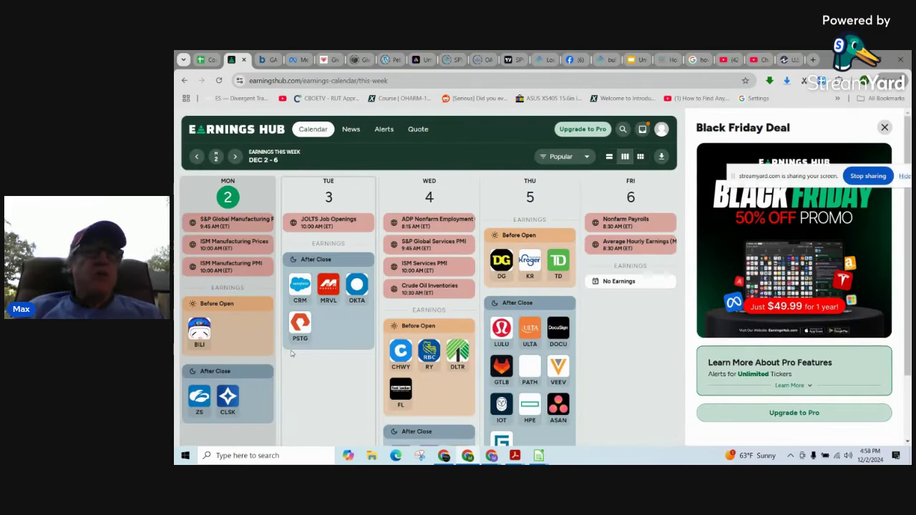
- Open CleanSpark (CLSK) from Monday After Close and set its price chart to 1D
scroll(272, 358, down, 2)
scroll(257, 365, up, 2)
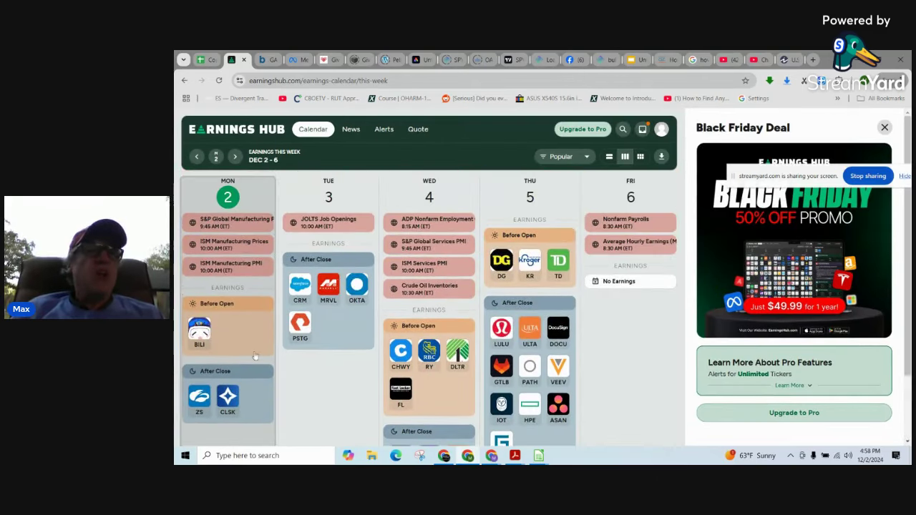
click(228, 397)
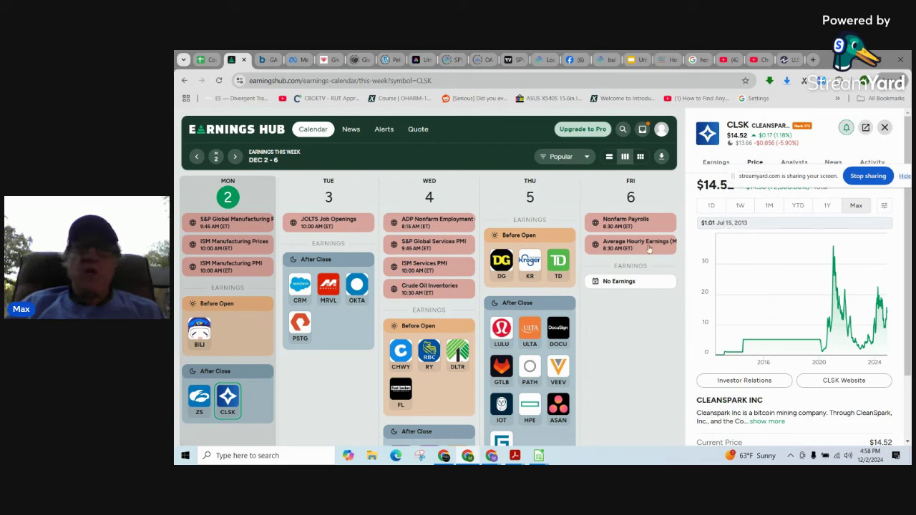
click(825, 206)
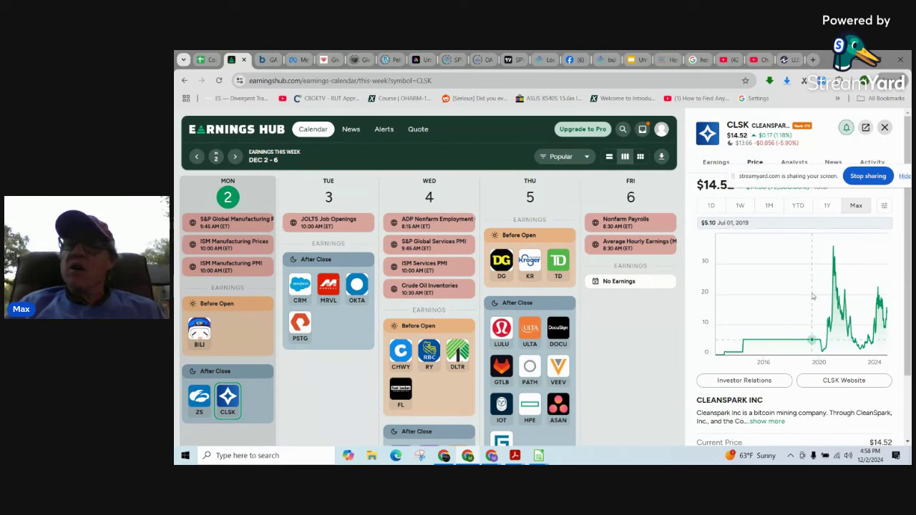
click(857, 206)
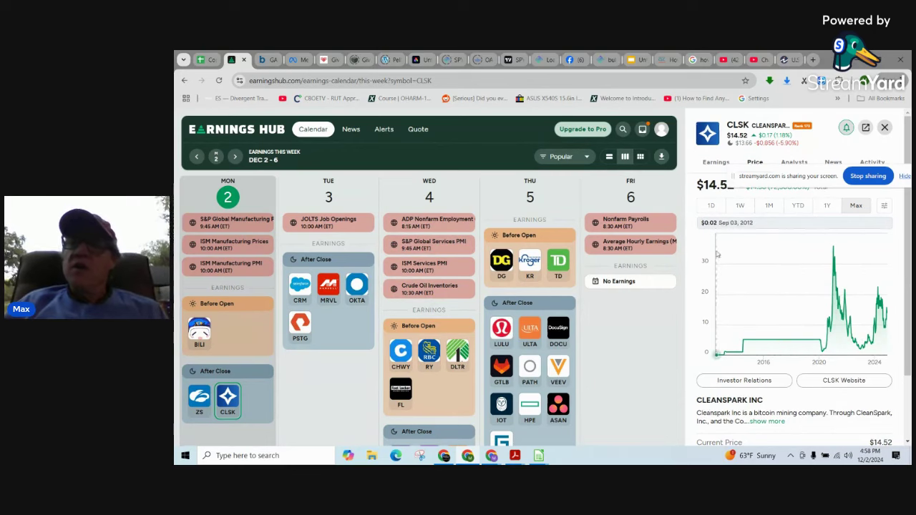
click(712, 206)
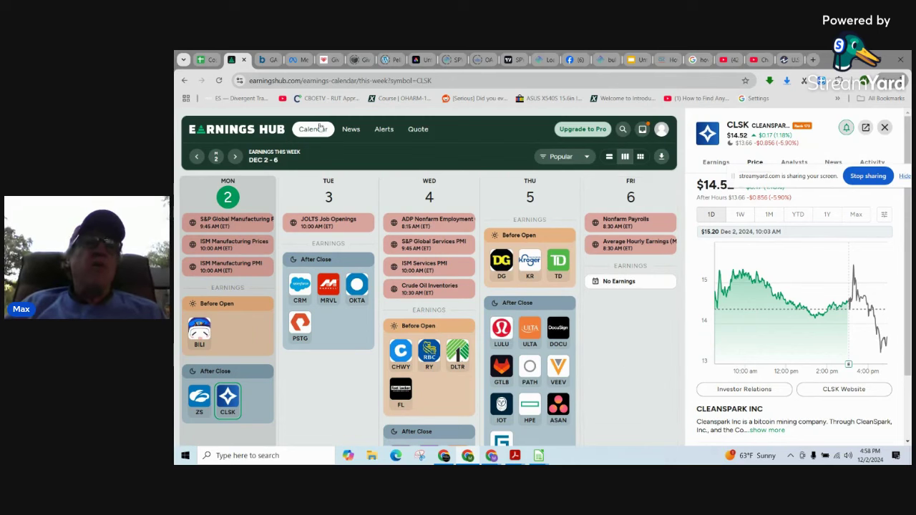
- Review the CLSK bullish loaded dice trade's -$393.50 (-30%) loss with CLSK at $14.52
click(543, 61)
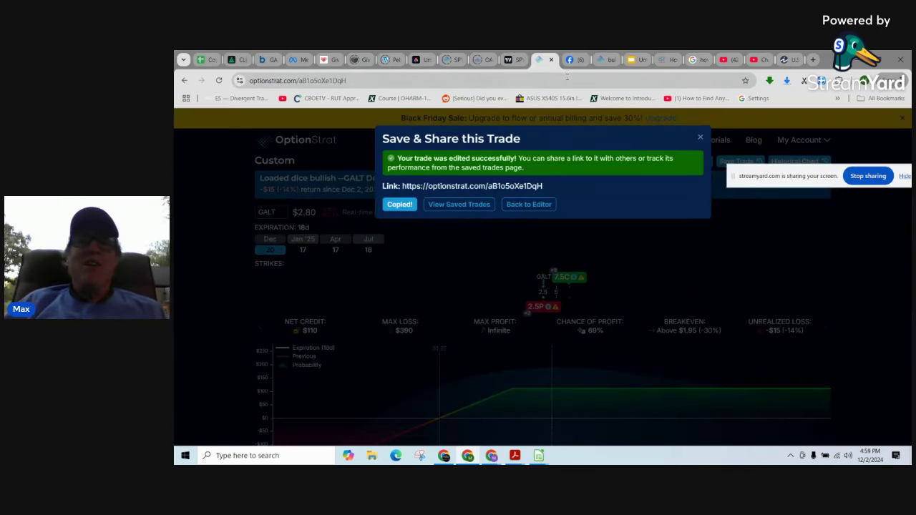
click(605, 60)
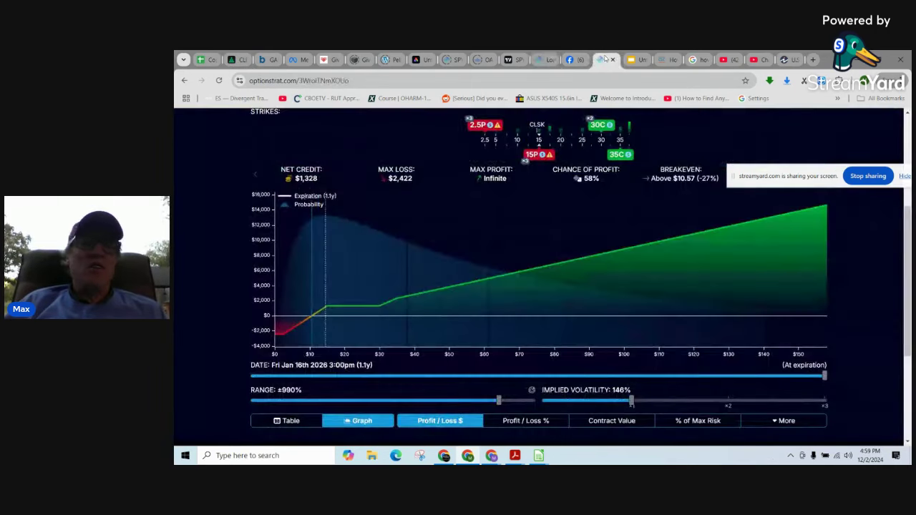
scroll(545, 301, up, 3)
scroll(545, 302, down, 3)
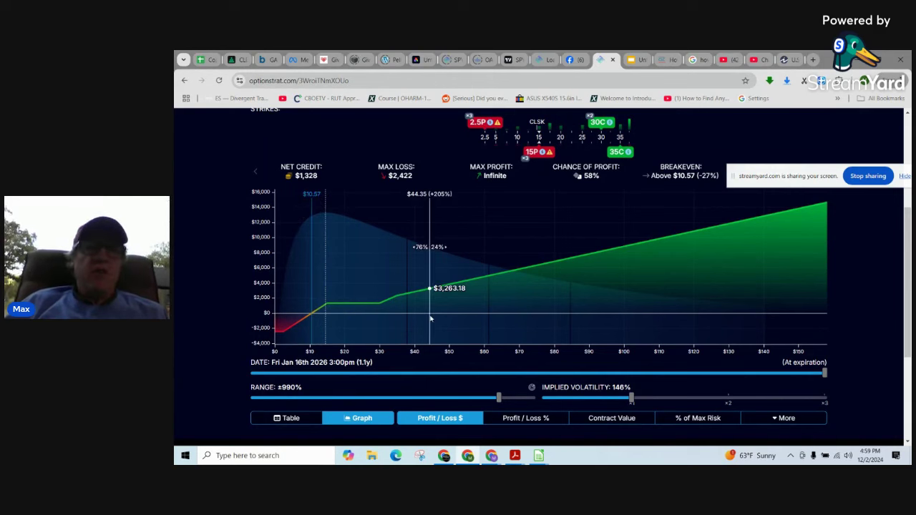
scroll(429, 319, down, 1)
scroll(431, 320, up, 4)
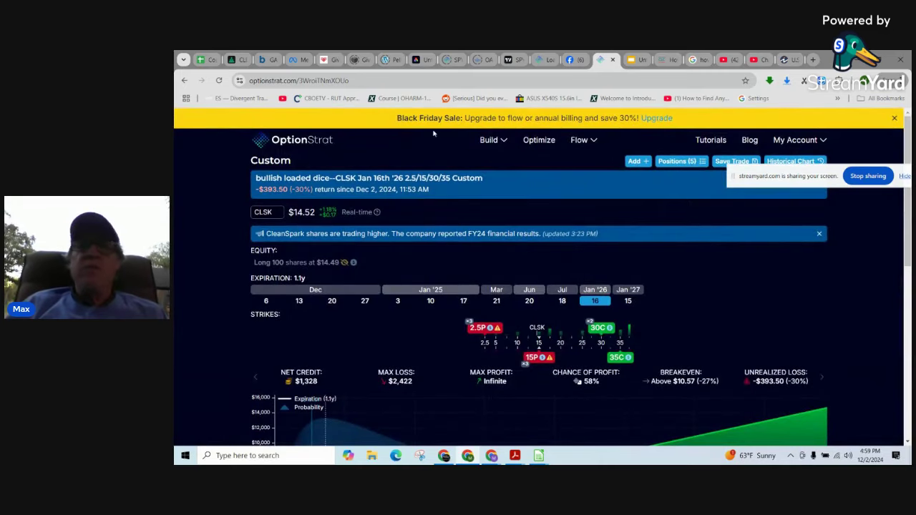
click(641, 60)
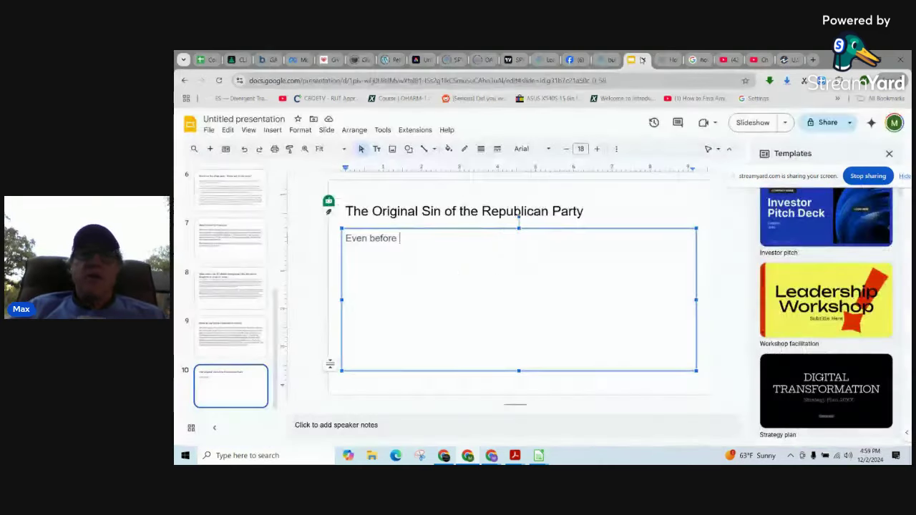
click(608, 60)
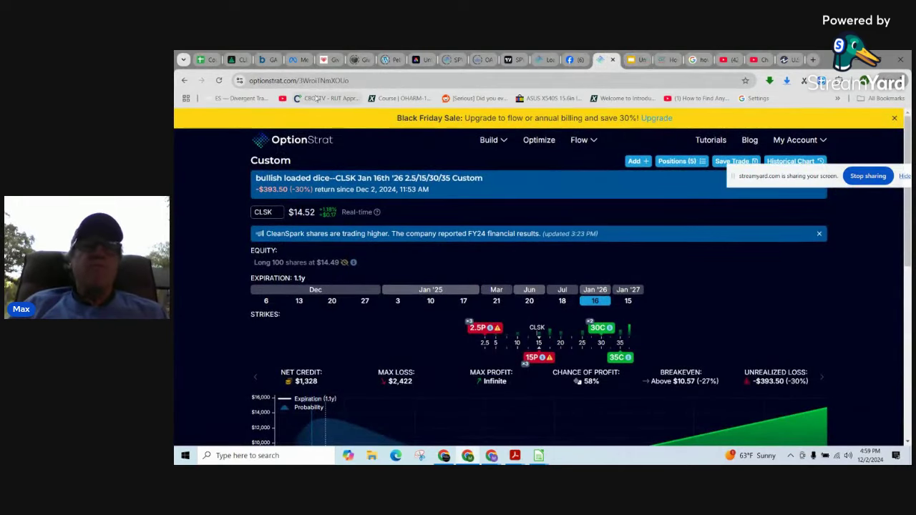
click(231, 60)
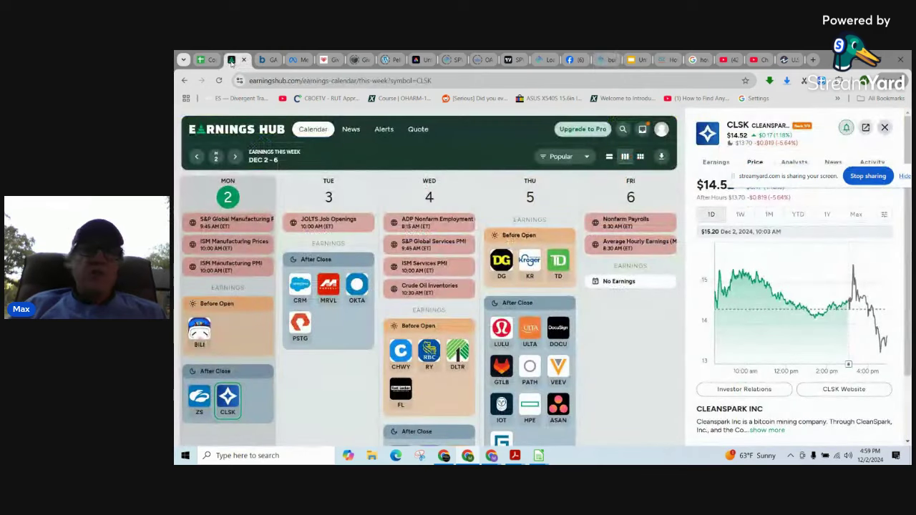
scroll(276, 242, down, 2)
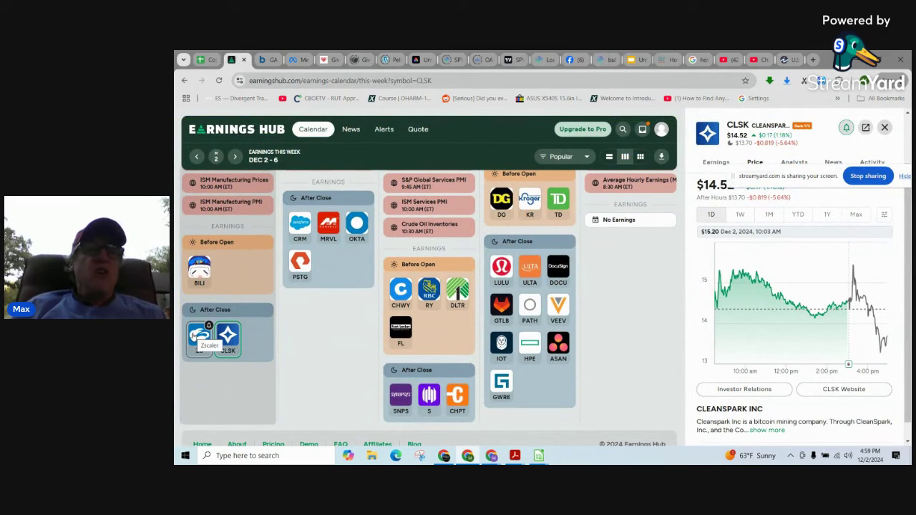
scroll(305, 222, up, 2)
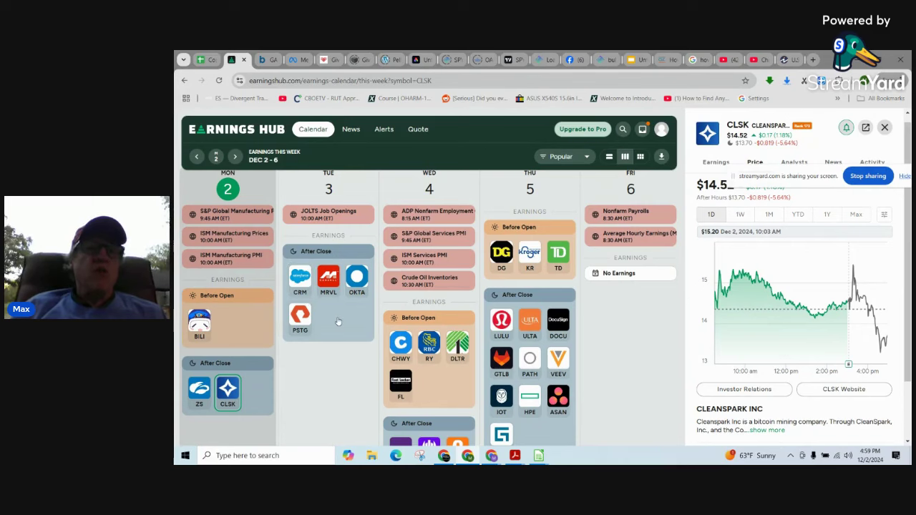
scroll(339, 322, down, 2)
scroll(338, 322, up, 2)
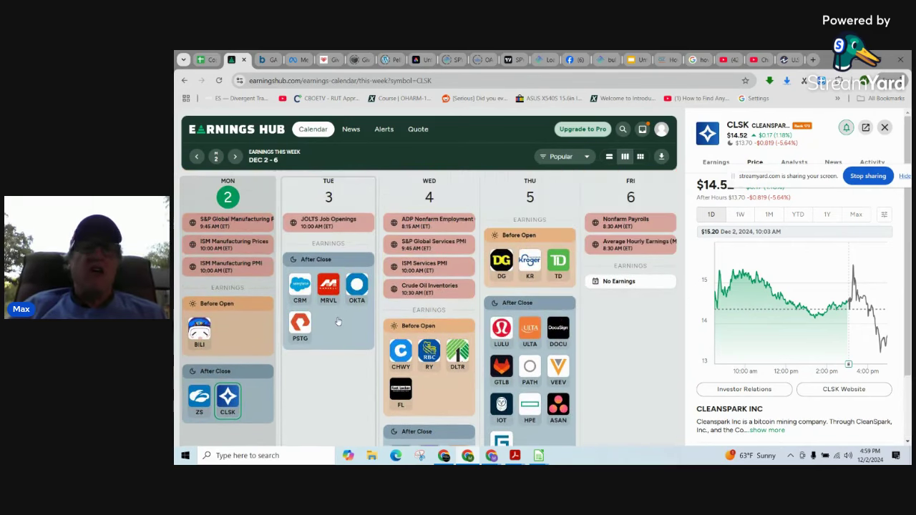
- Scroll through GALT's Barchart fundamentals, options overview and news, then return to the top
click(273, 61)
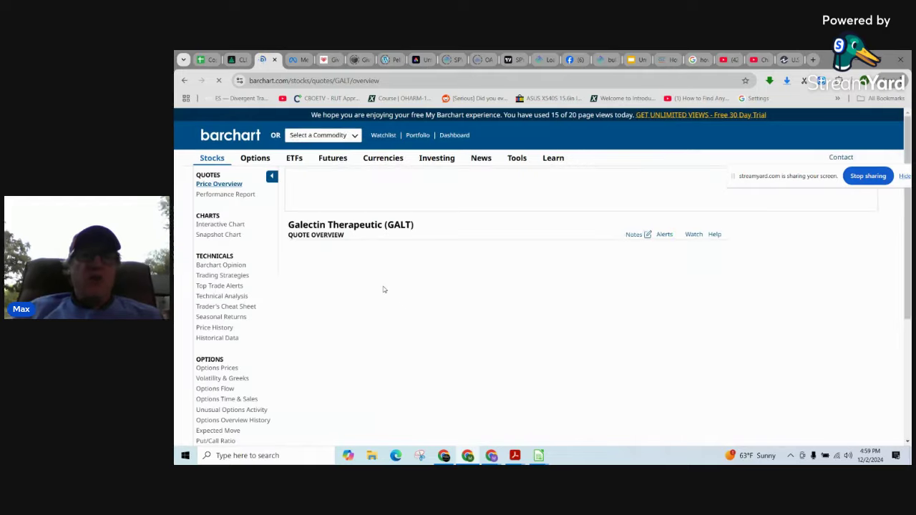
scroll(383, 289, down, 1)
scroll(383, 289, down, 3)
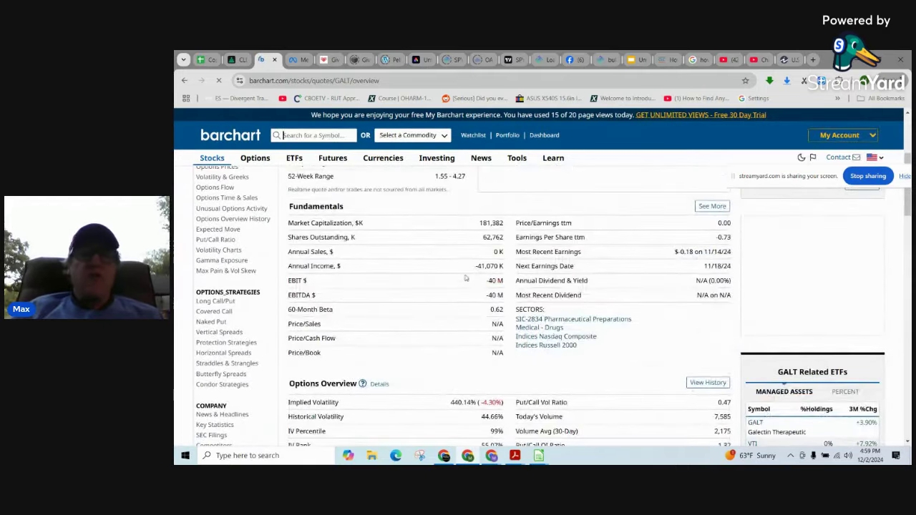
scroll(452, 301, down, 2)
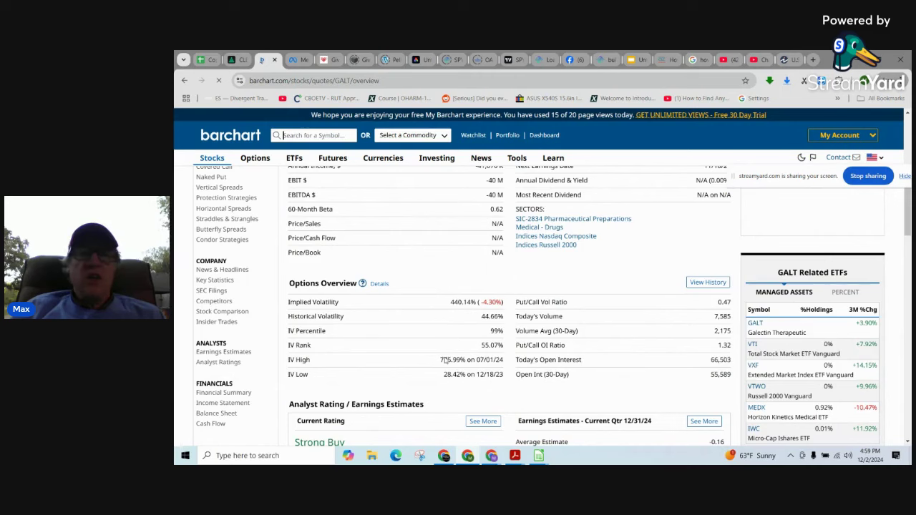
scroll(446, 360, down, 2)
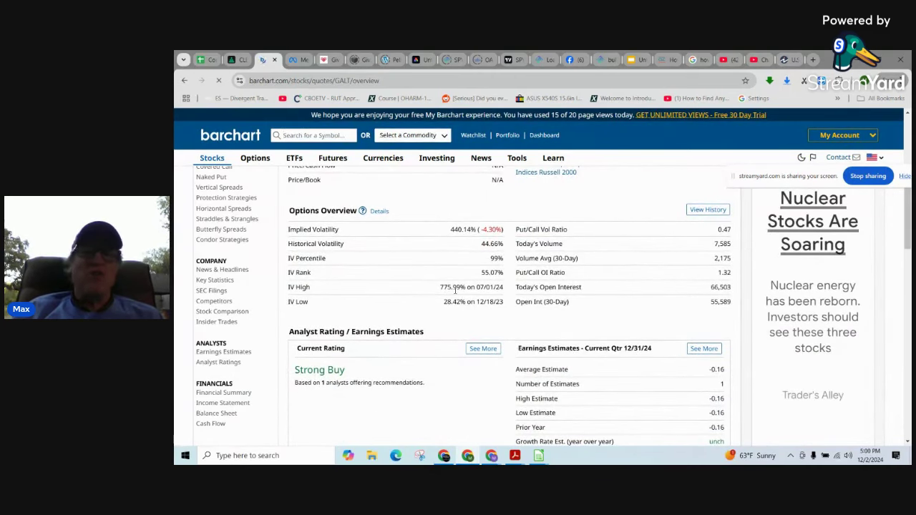
scroll(456, 290, down, 7)
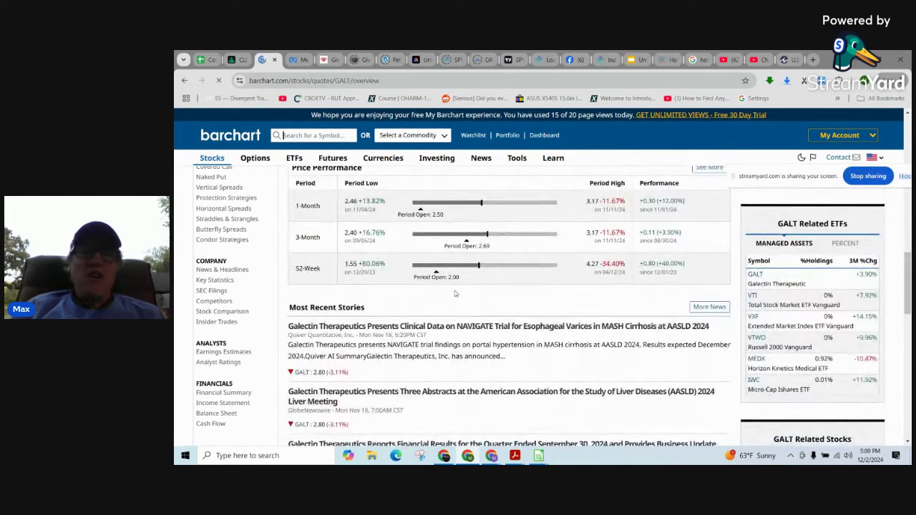
scroll(455, 293, down, 15)
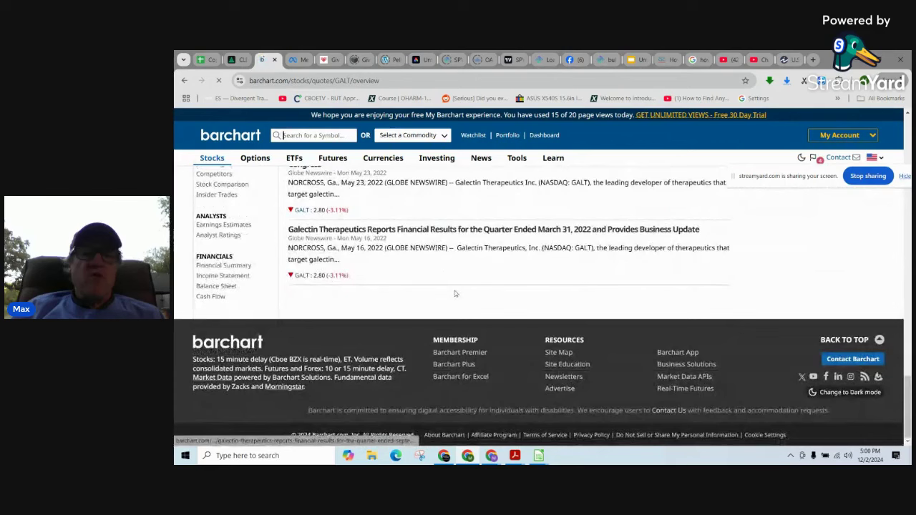
scroll(455, 290, up, 20)
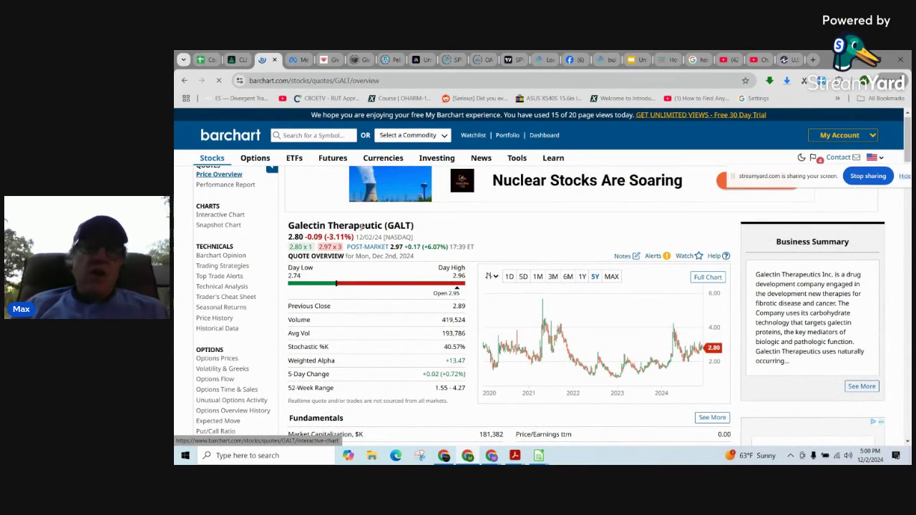
- Dismiss the GALT trade's Save & Share confirmation in OptionStrat and go to TradingView
click(547, 61)
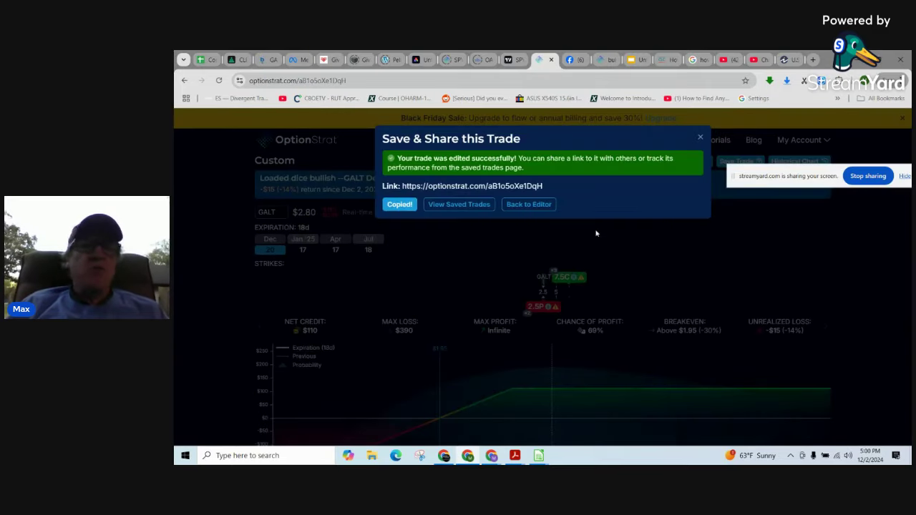
click(701, 139)
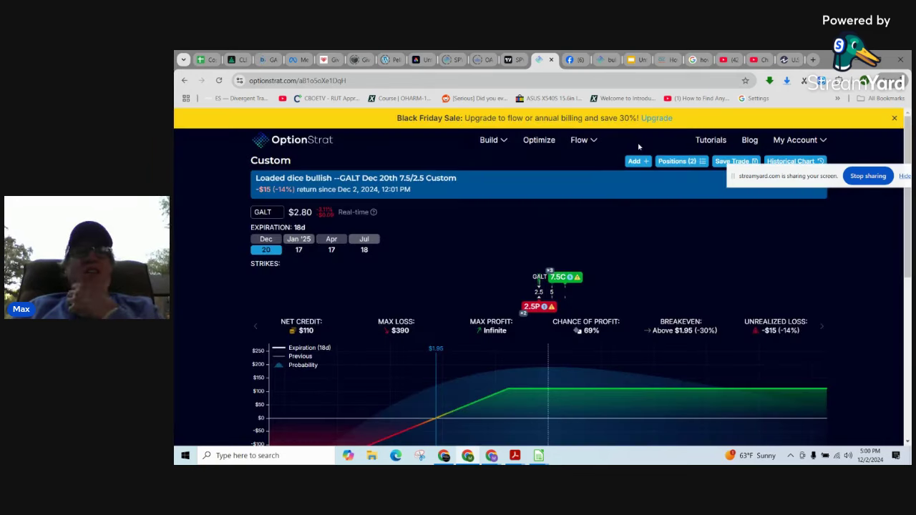
click(512, 59)
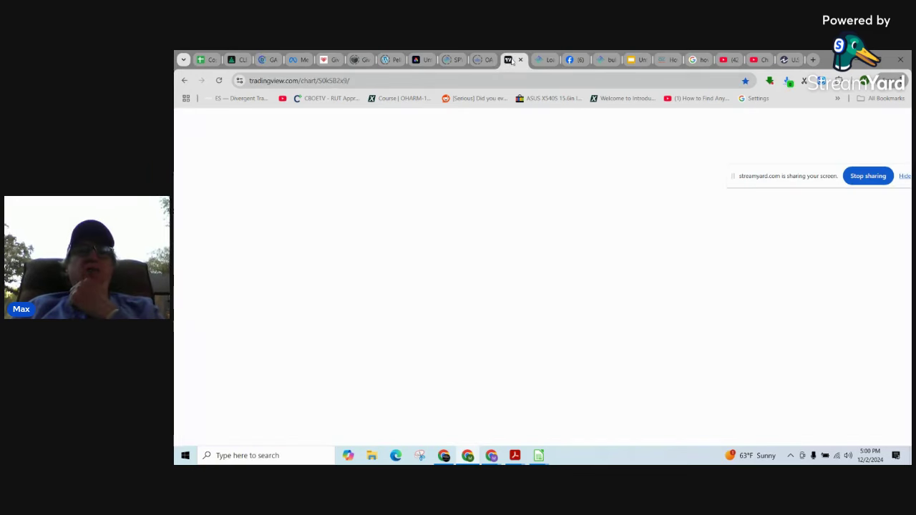
- Load VVIX, then VIX, on the chart through Symbol Search
click(221, 121)
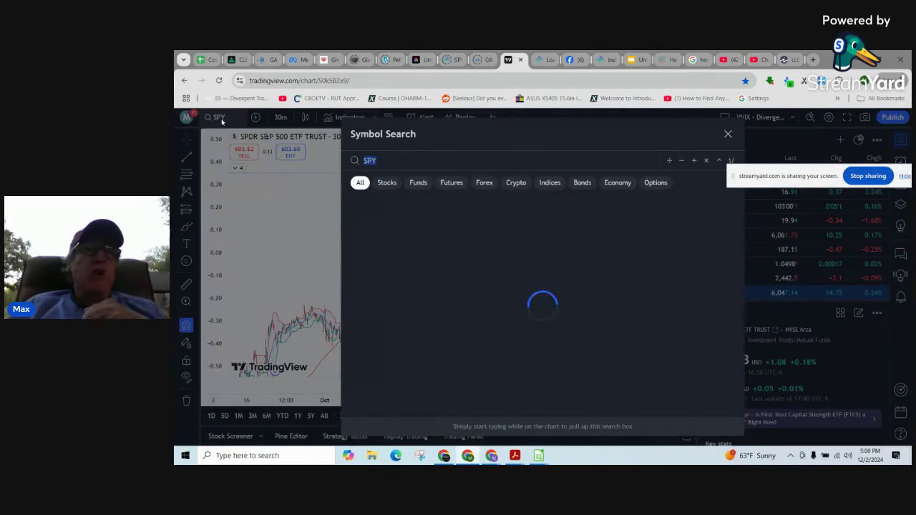
text(VVIX)
key(Return)
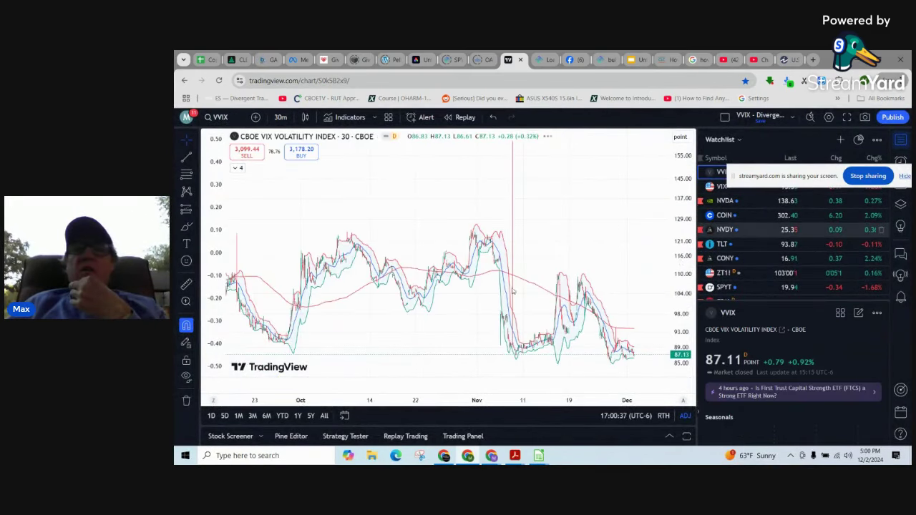
click(225, 119)
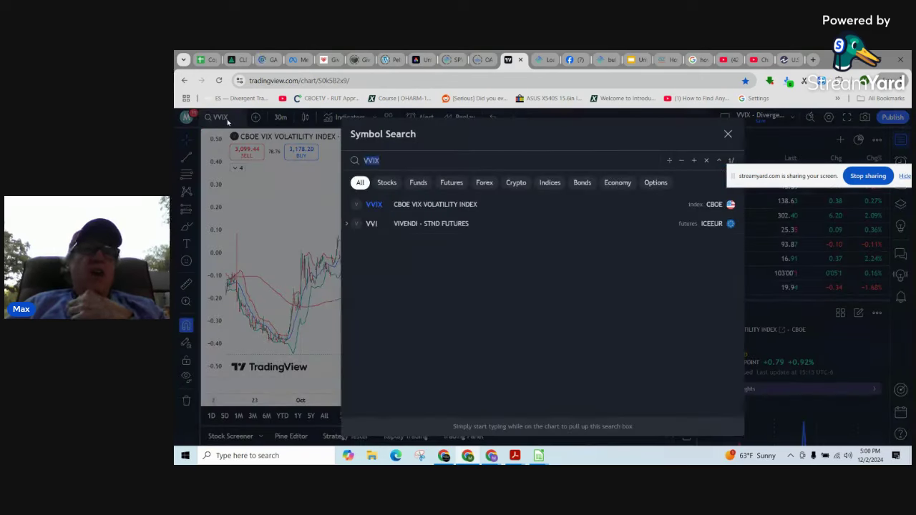
text(VIX)
key(Return)
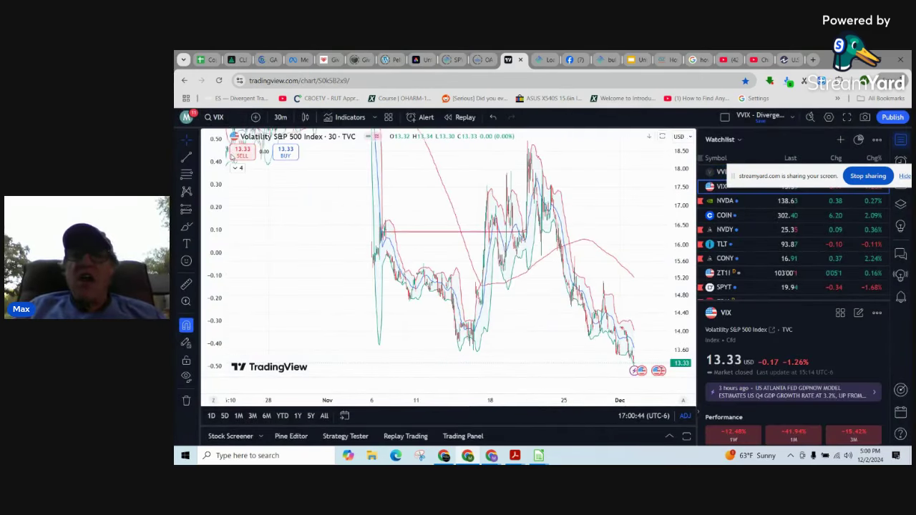
- Switch the chart to VIX futures VX1! and bring up the Compare symbol list
click(224, 124)
text(VX)
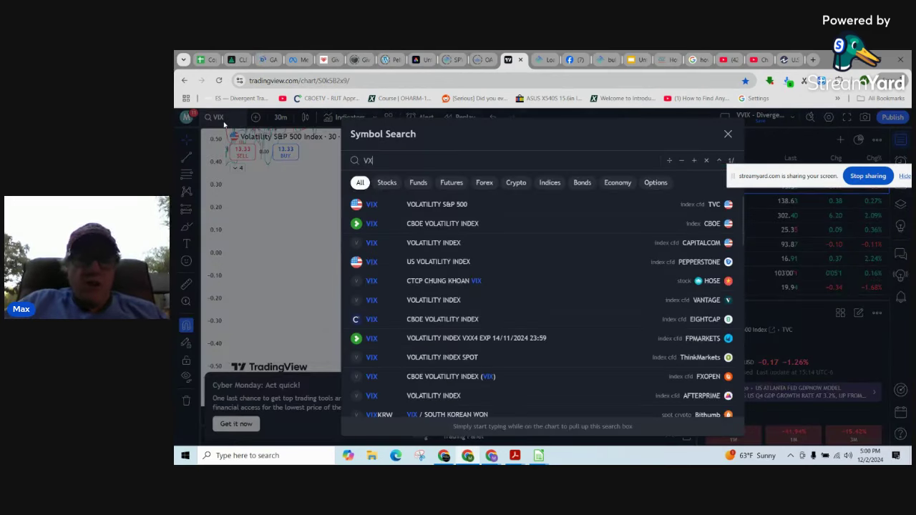
click(442, 206)
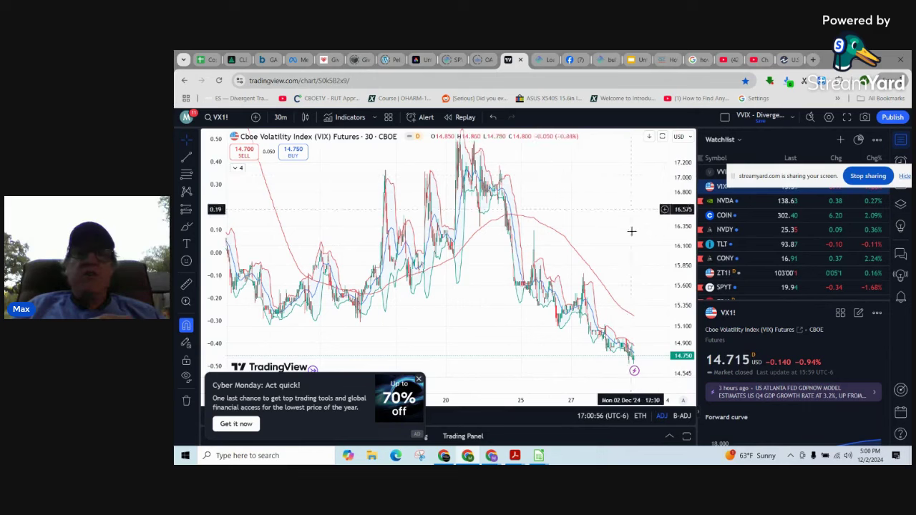
click(255, 117)
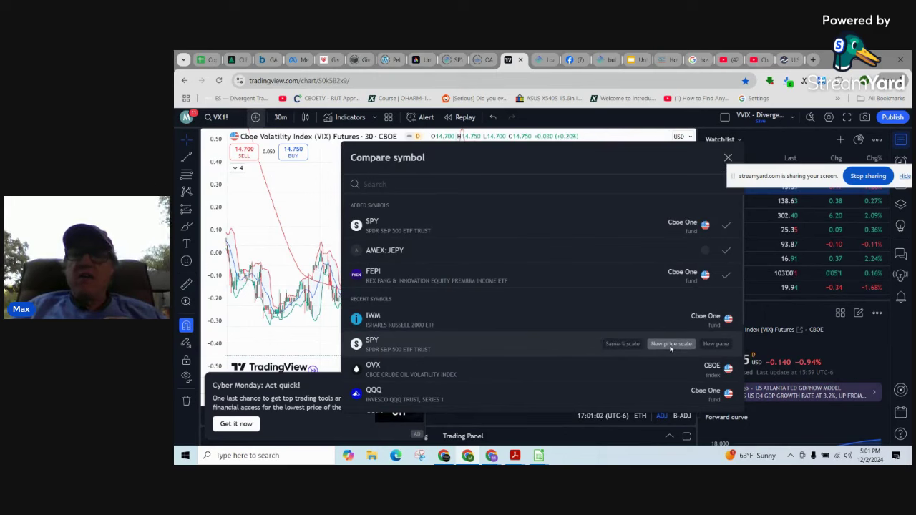
- Overlay SPY on a new price scale and bring up the SPY line's Move to options
click(671, 345)
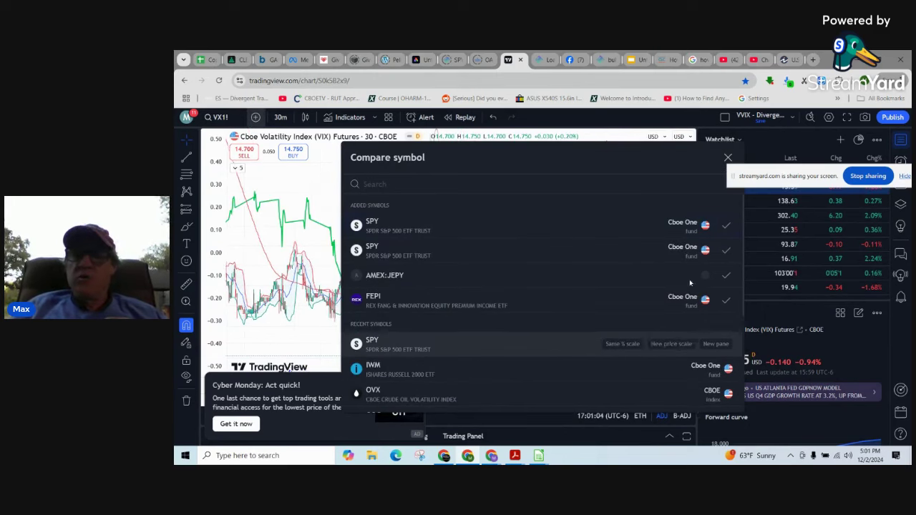
click(728, 158)
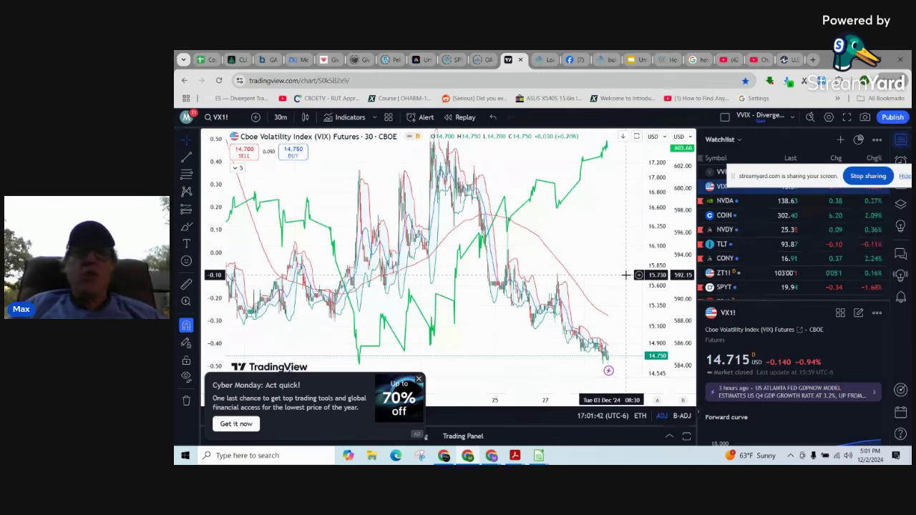
right_click(594, 161)
mouse_move(716, 273)
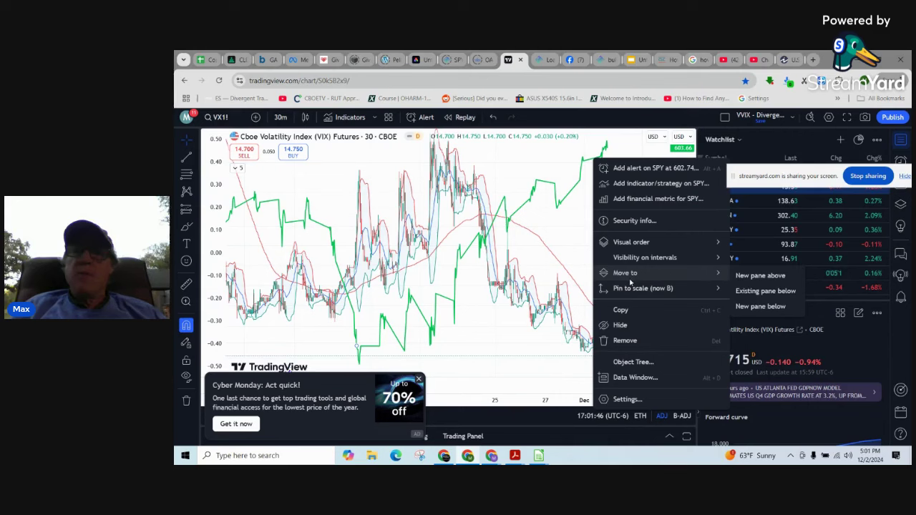
click(760, 294)
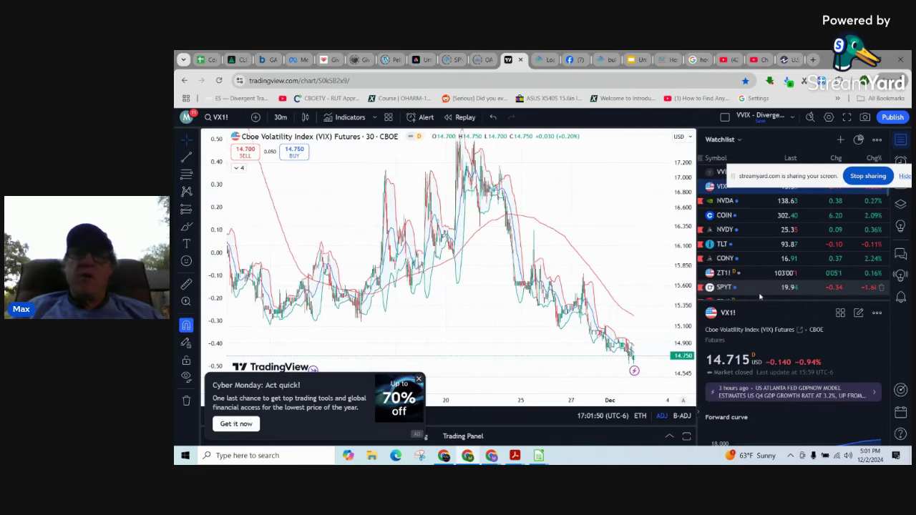